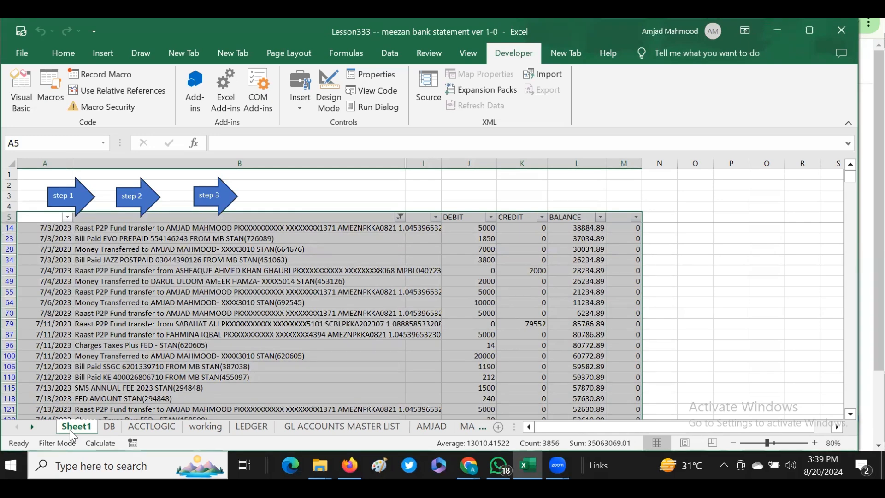
Browse the GL ACCOUNTS MASTER LIST, LEDGER, ACCTLOGIC and Sheet1 sheets of the workbook.
click(342, 427)
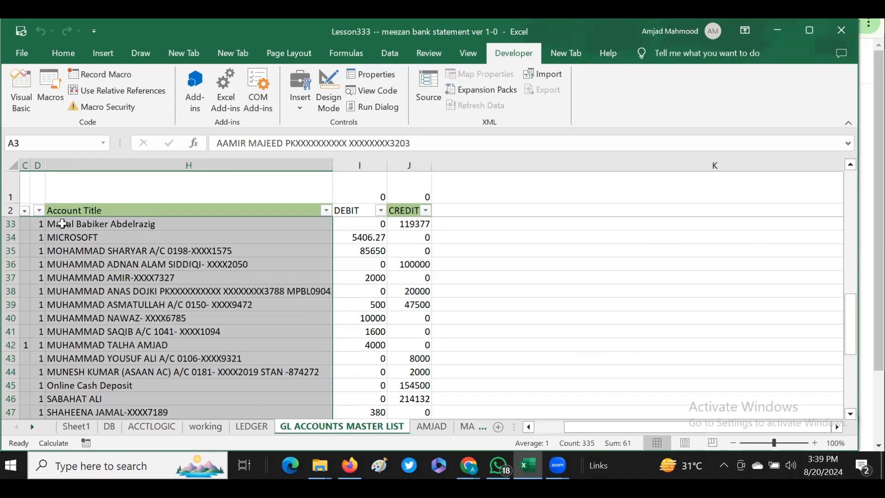
click(61, 210)
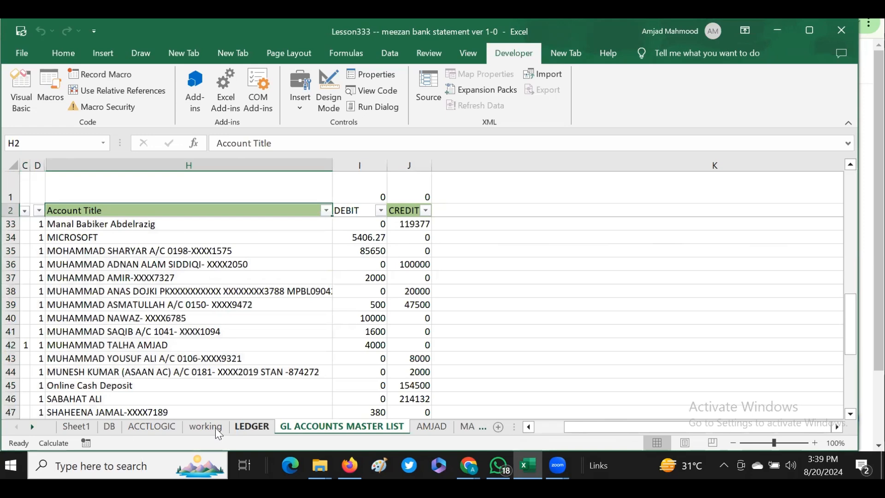
key(ctrl+Page_Up)
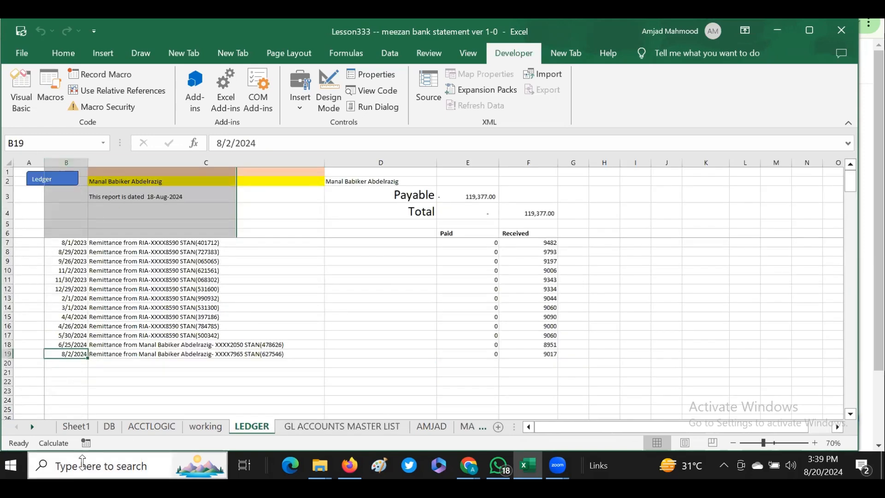
click(142, 428)
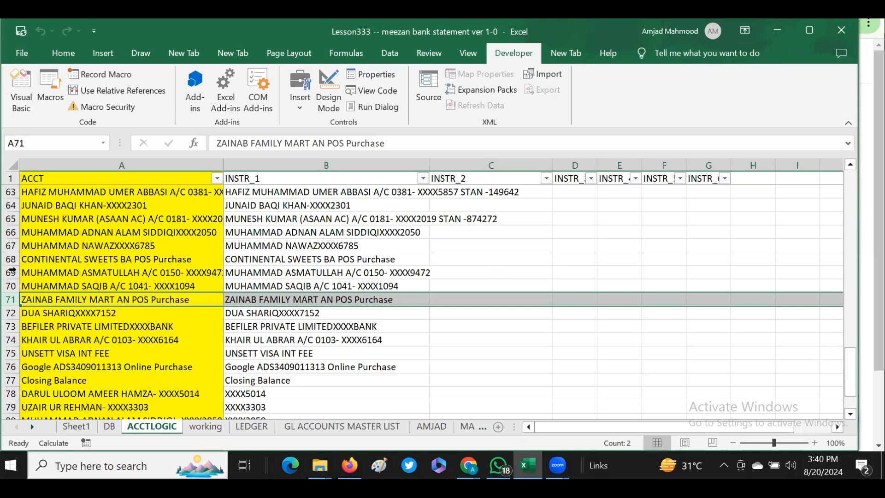
click(67, 427)
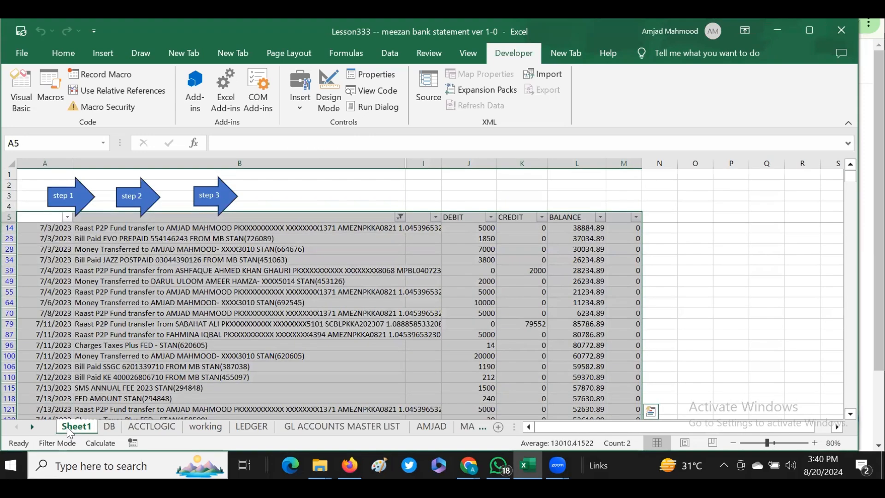
Review the debit formulas in the GL accounts master list down to the ZAINAB FAMILY MART POS Purchase account.
click(28, 205)
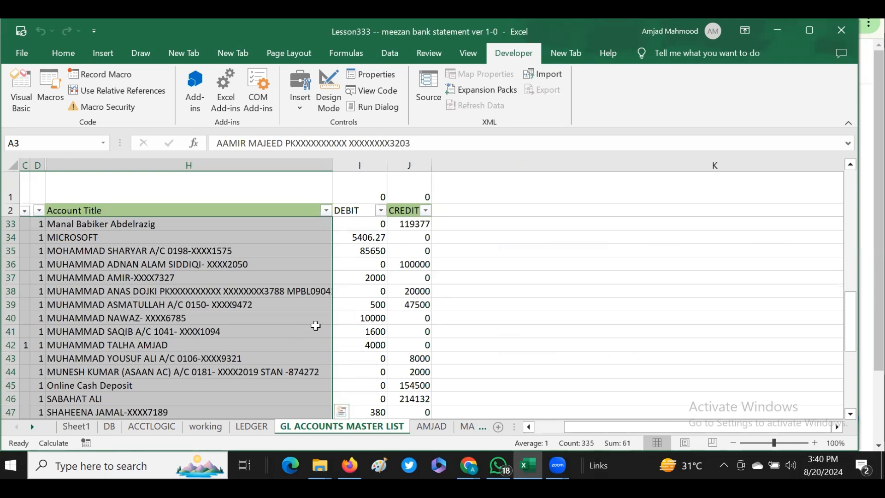
click(360, 305)
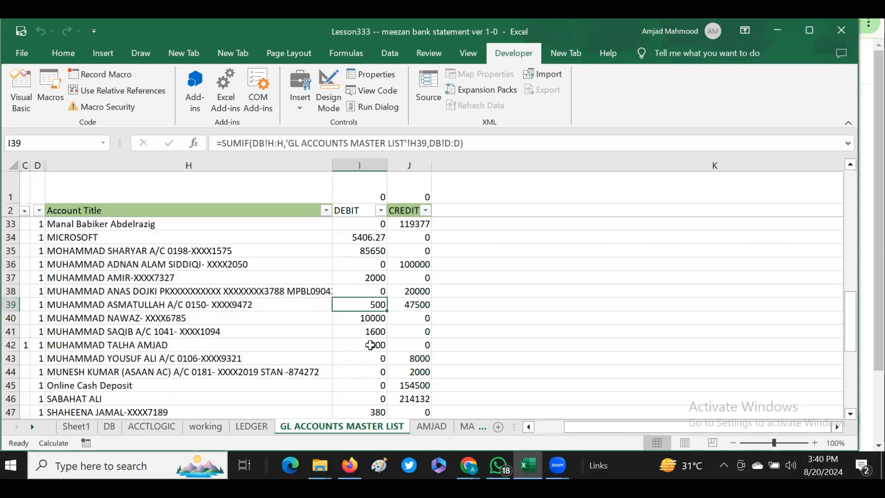
click(380, 371)
key(Down)
key(Down)
key(Down)
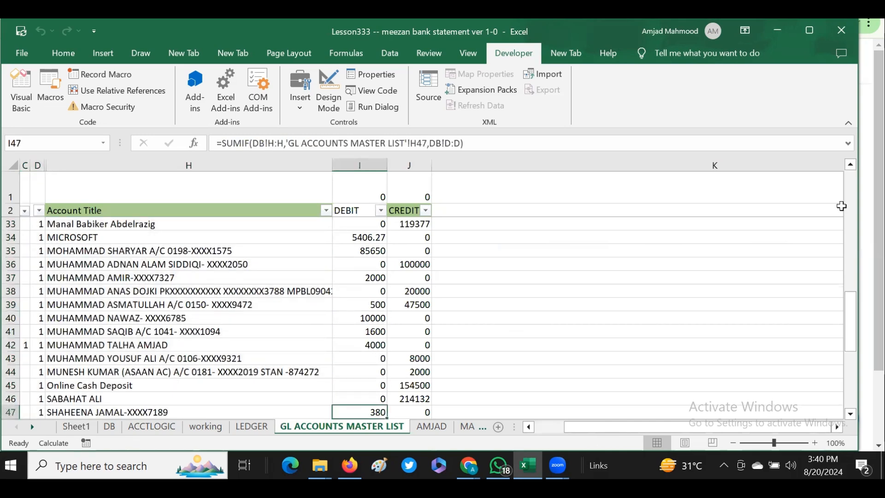
drag(852, 319, 852, 371)
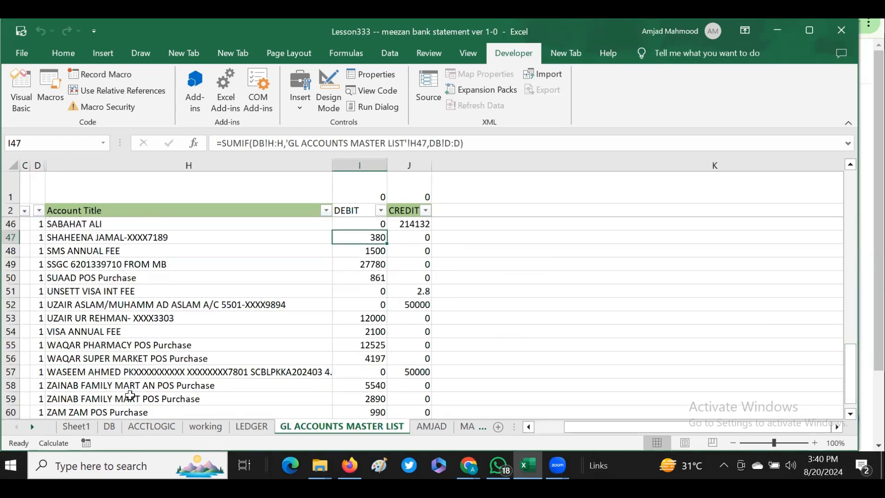
click(116, 385)
click(113, 400)
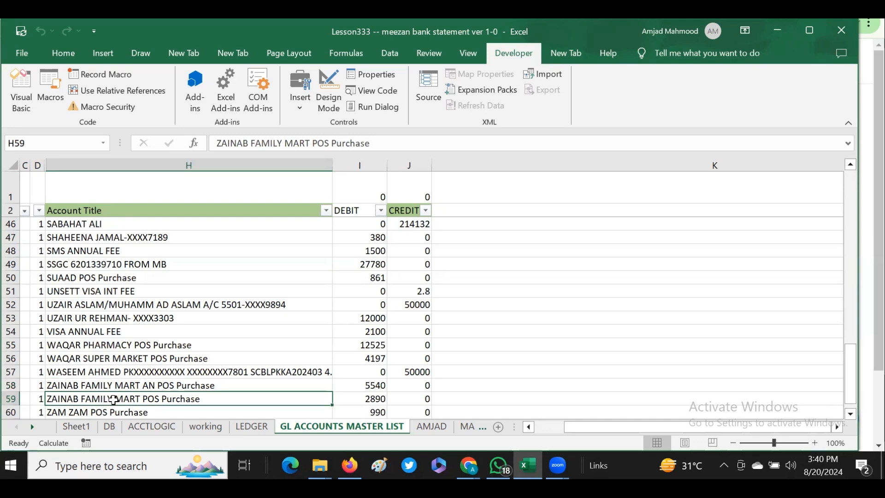
key(Right)
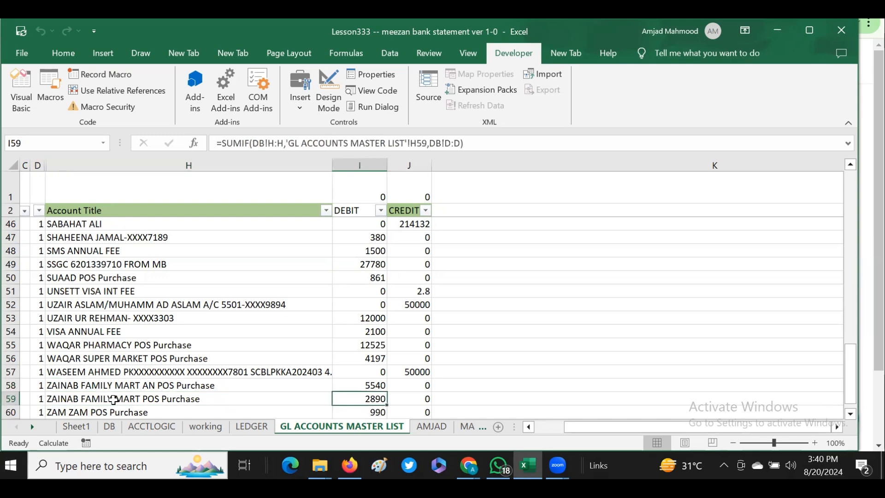
Check the ZAINAB FAMILY MART POS Purchase ledger's paid entries against its total.
key(ctrl+Page_Up)
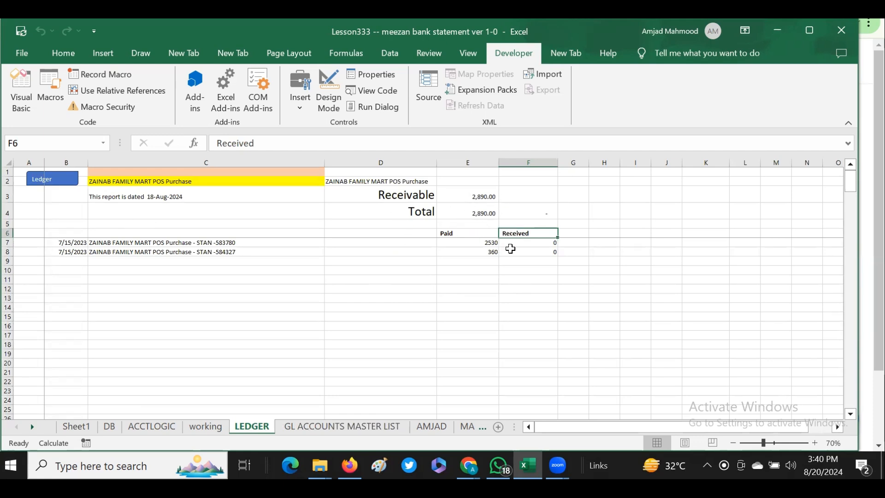
click(476, 215)
drag(487, 246, 488, 255)
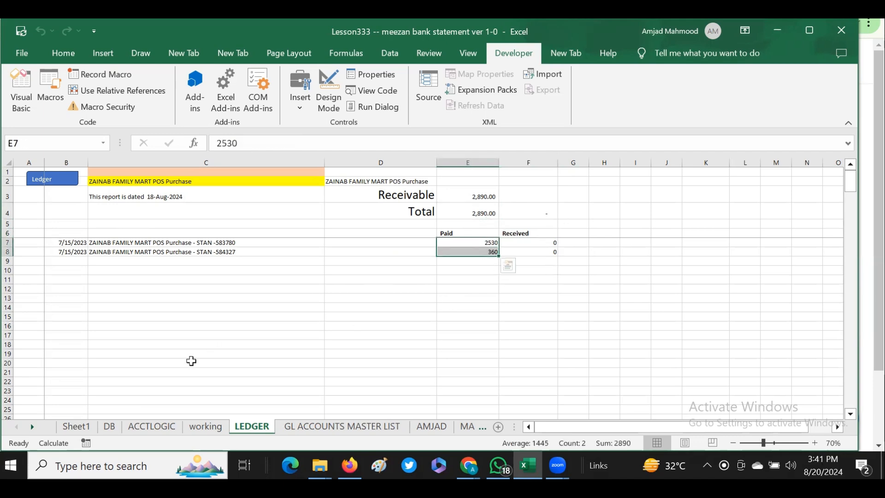
key(ctrl+Page_Down)
click(360, 398)
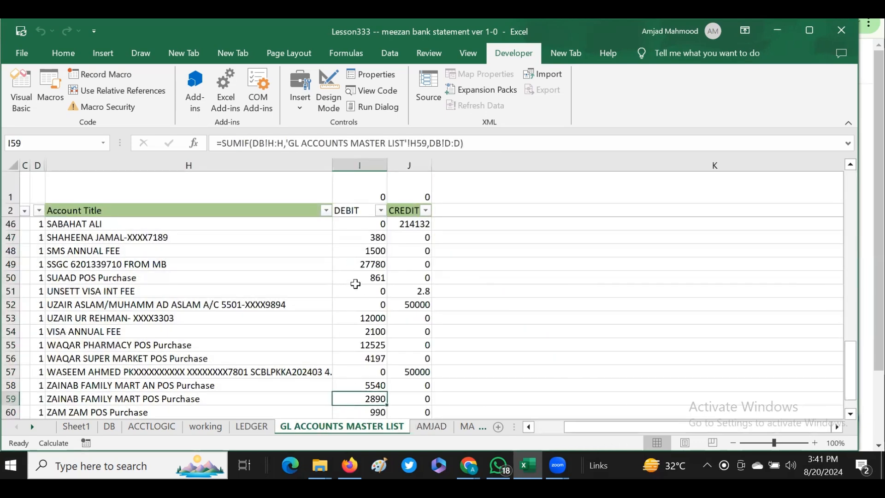
click(367, 262)
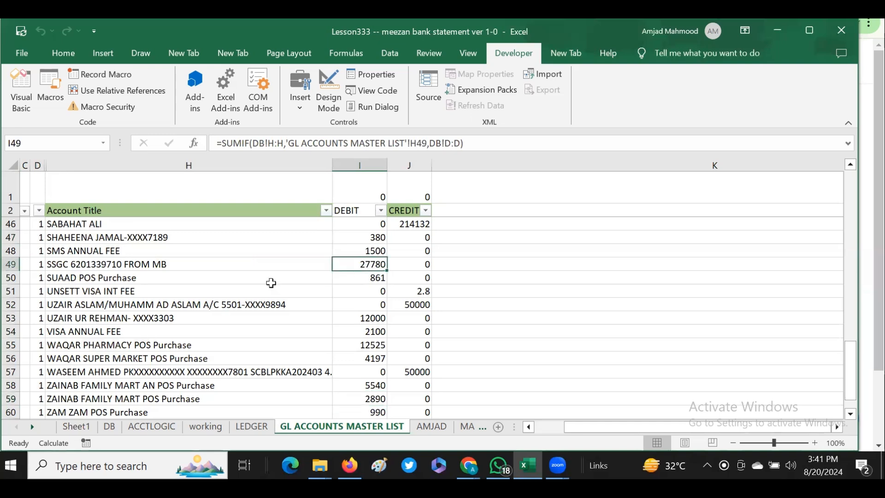
double_click(360, 264)
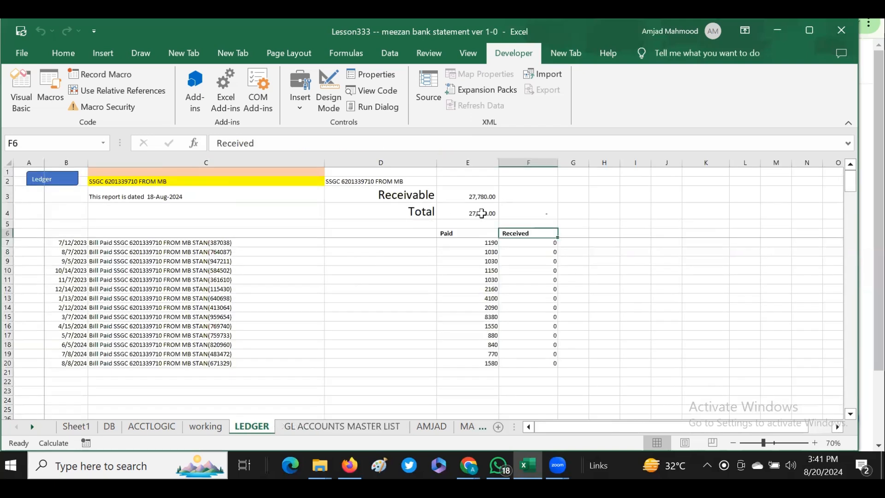
Compare the SSGC ledger's total formula with the sum of its paid column entries.
click(477, 213)
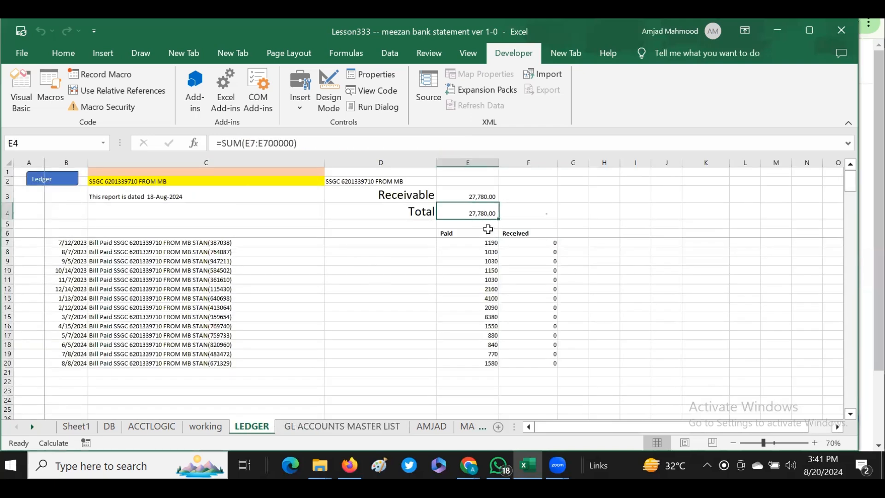
drag(482, 232, 474, 367)
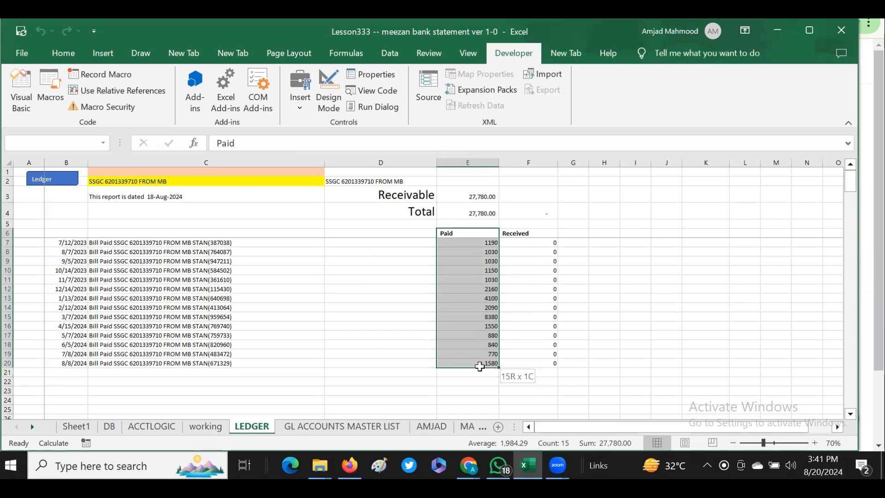
click(479, 216)
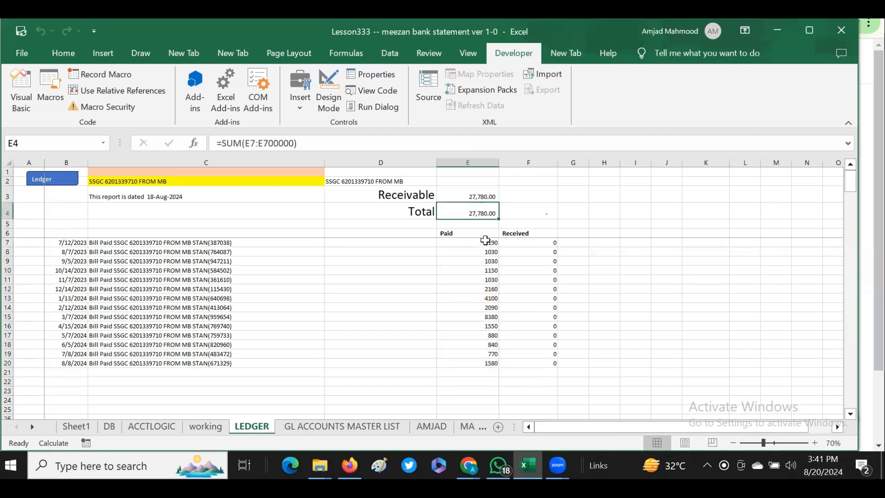
drag(486, 241, 490, 362)
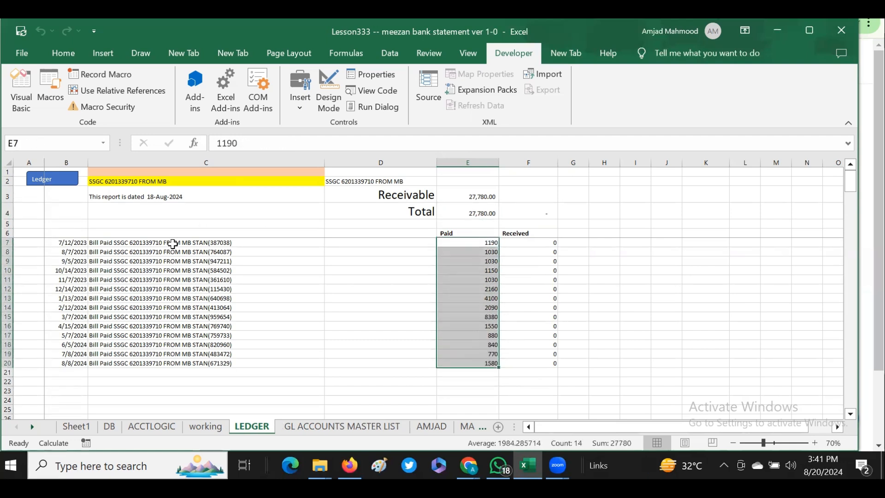
click(107, 251)
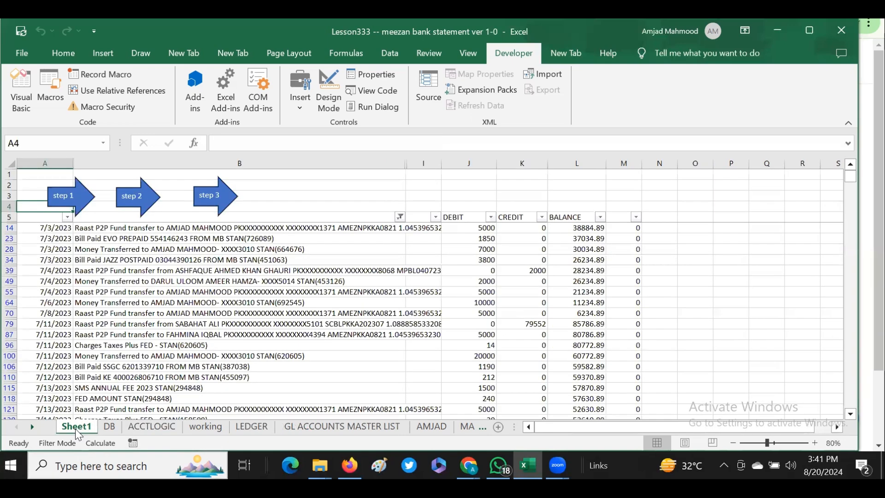
Unhide the hidden columns between B and J on Sheet1.
click(76, 427)
click(50, 218)
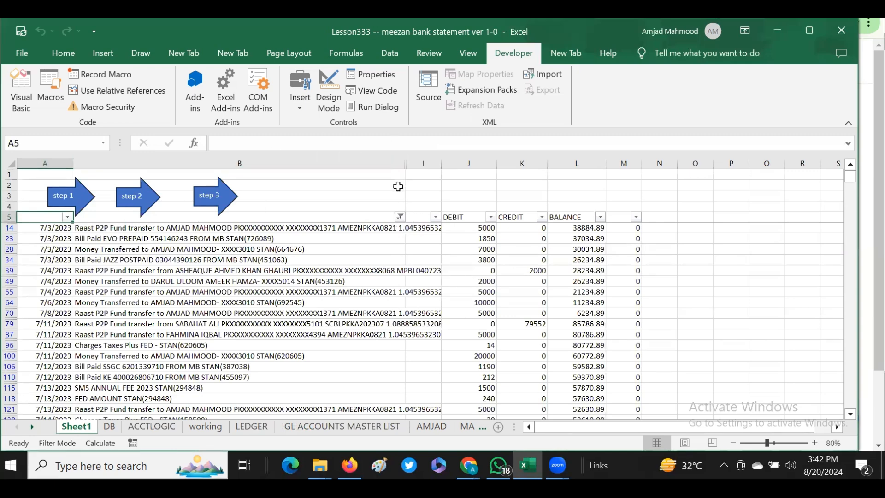
drag(391, 163, 469, 160)
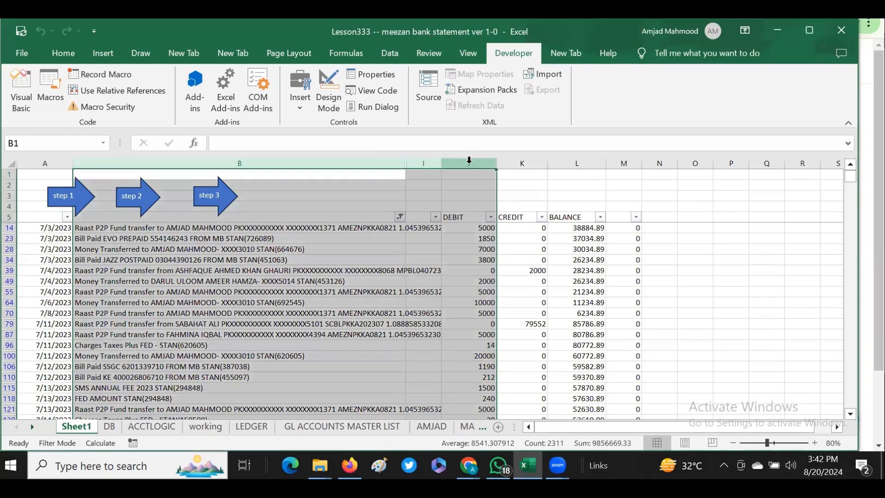
right_click(466, 163)
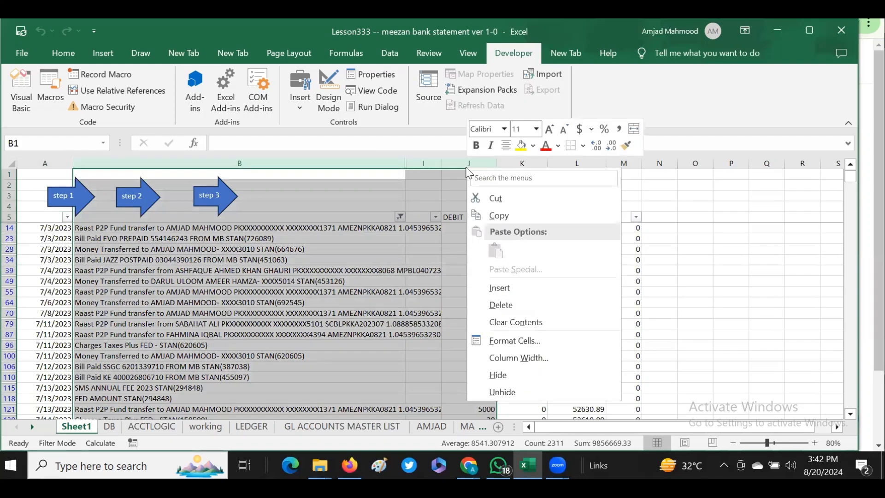
click(497, 392)
Clear the filter from column B on Sheet1 to show all statement rows.
click(479, 214)
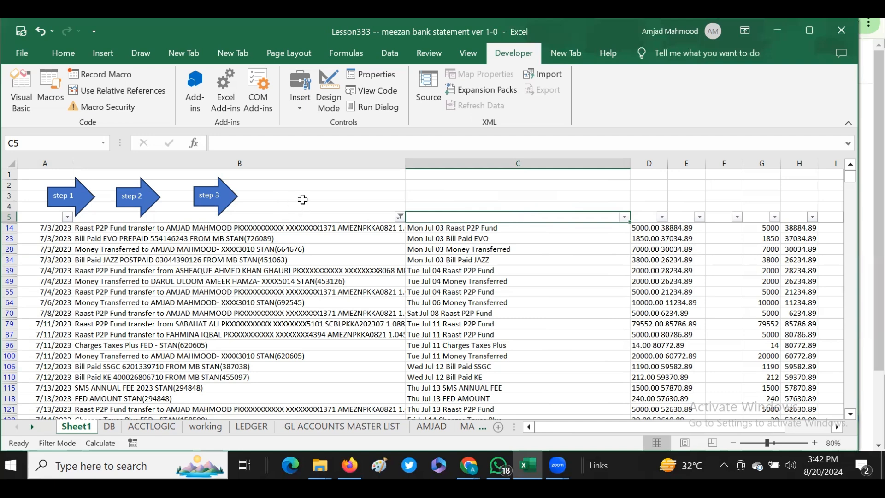
click(399, 216)
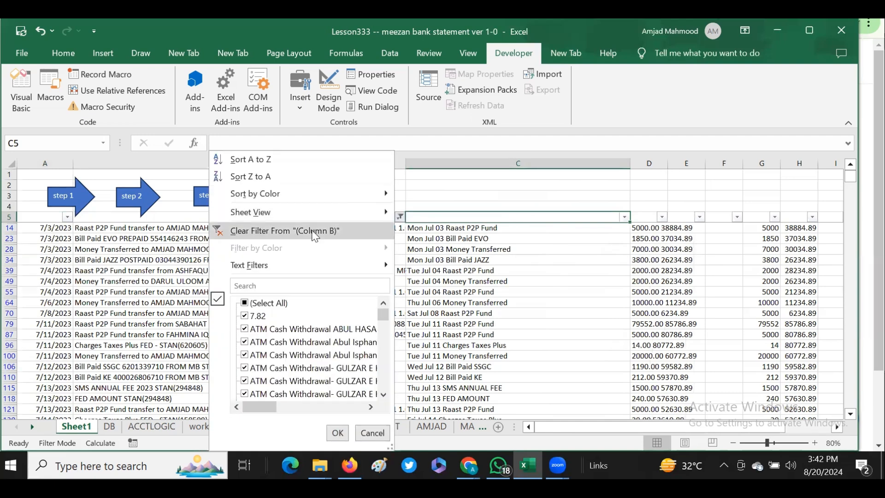
click(315, 234)
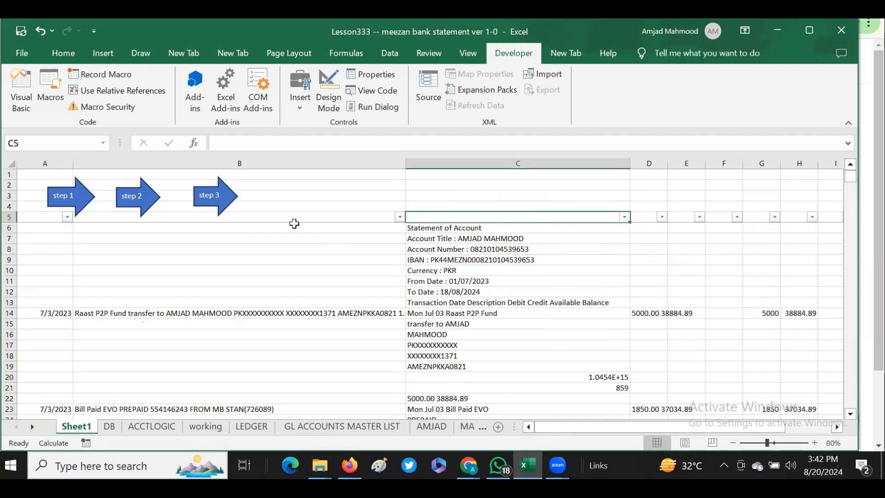
Examine the statement header rows and first transaction lines in column C of Sheet1.
drag(44, 239, 236, 401)
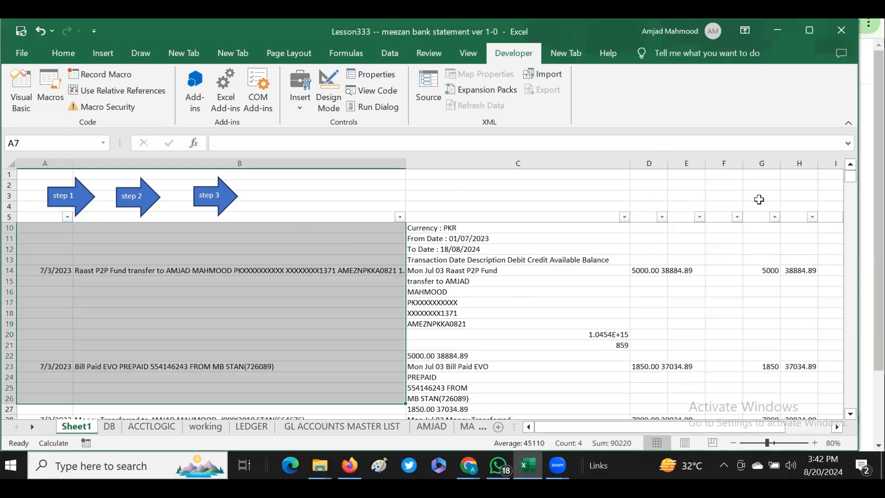
click(443, 228)
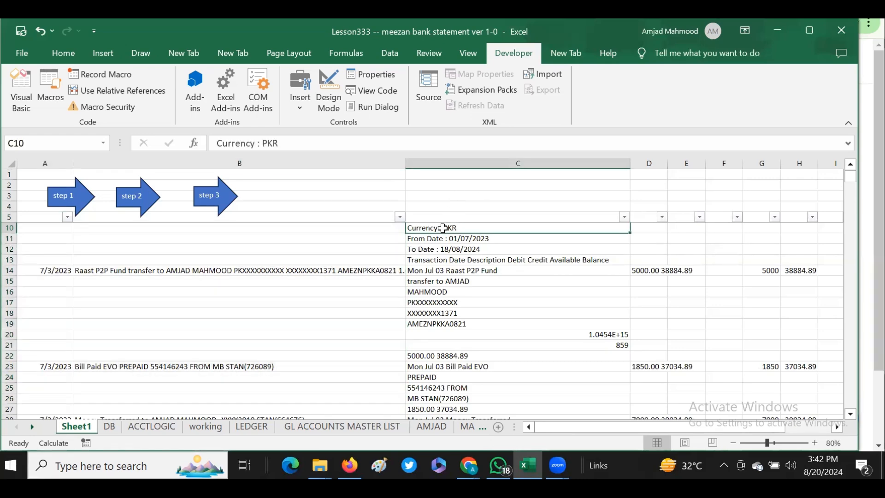
click(460, 214)
key(Down)
key(Down)
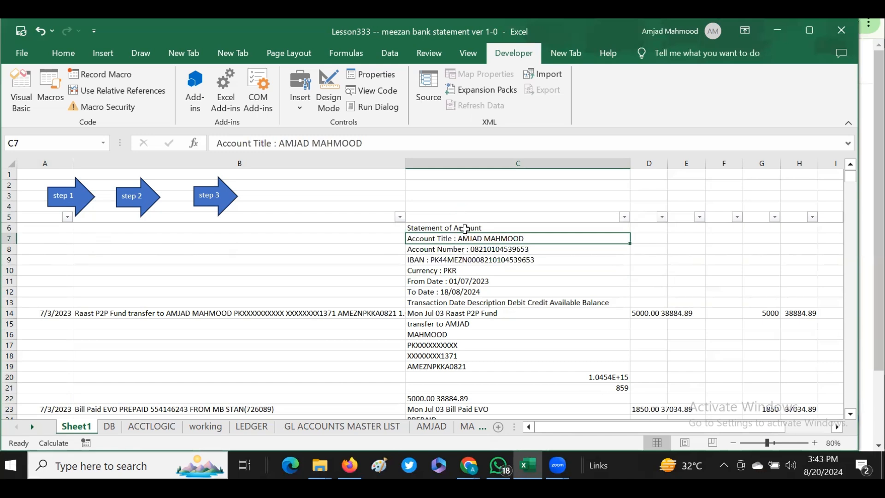
drag(455, 230, 453, 259)
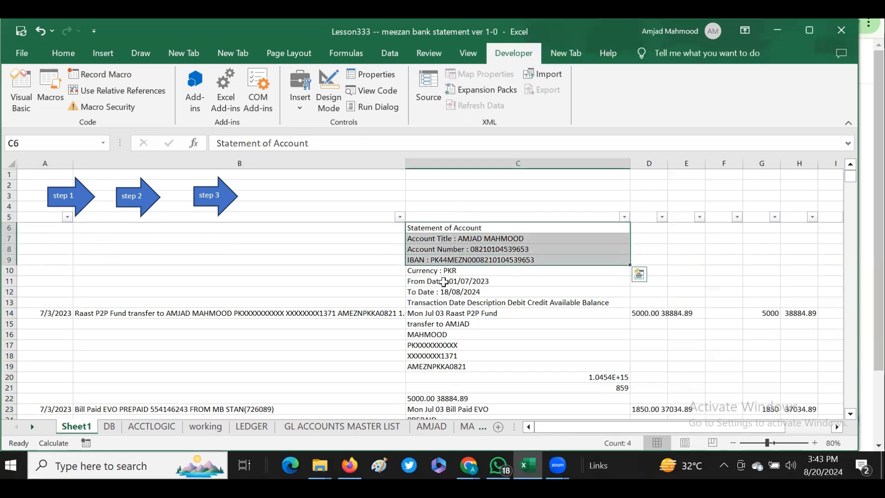
click(444, 282)
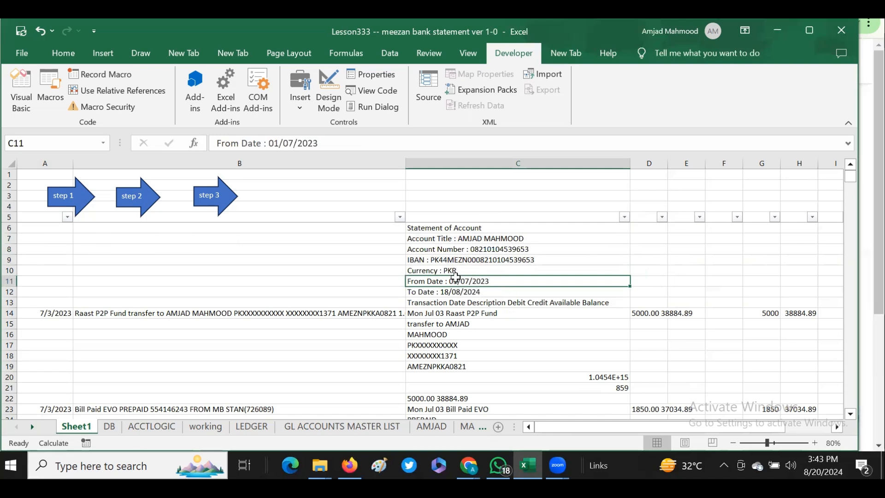
drag(456, 278, 456, 290)
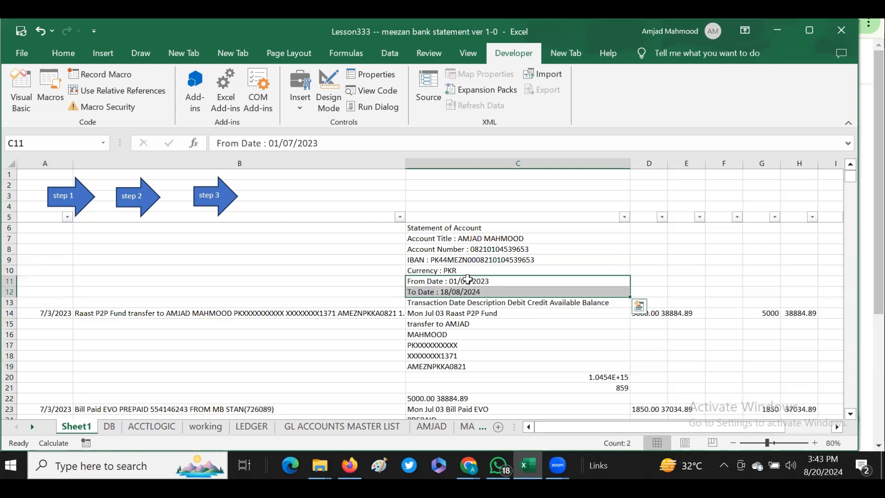
click(463, 282)
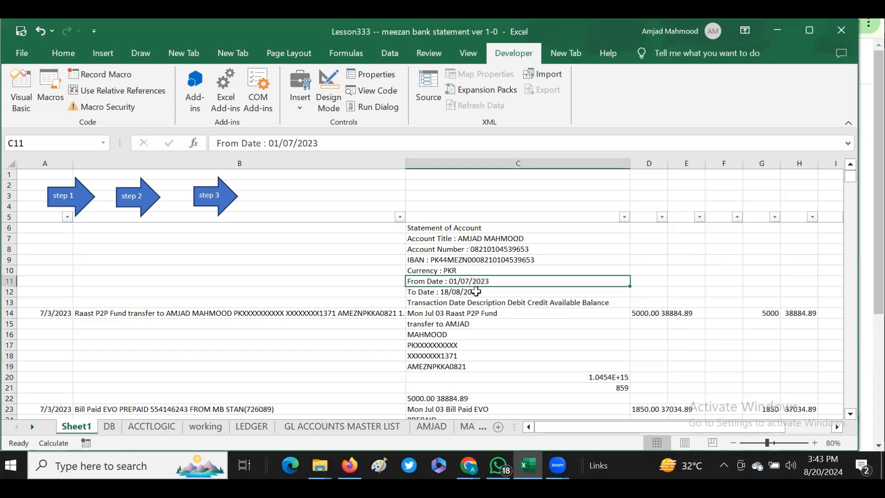
click(448, 291)
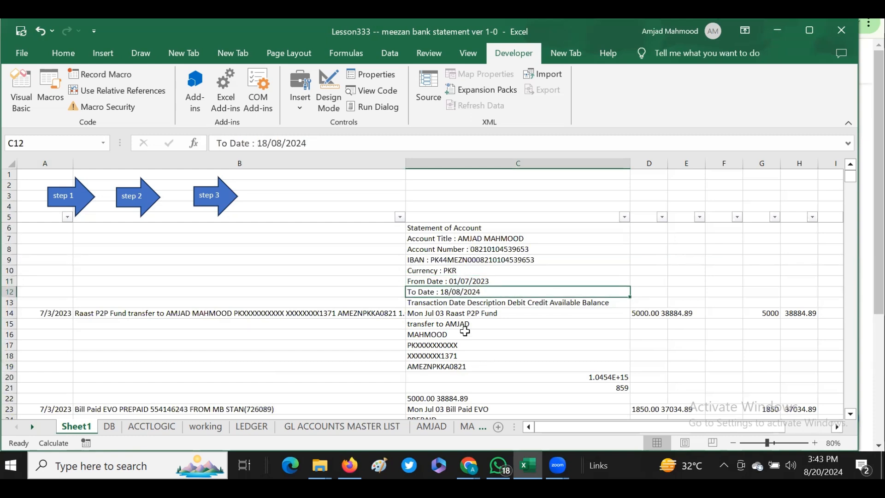
Clear all generated data in columns A and B from row 5 down to the end of the statement on Sheet1.
click(426, 314)
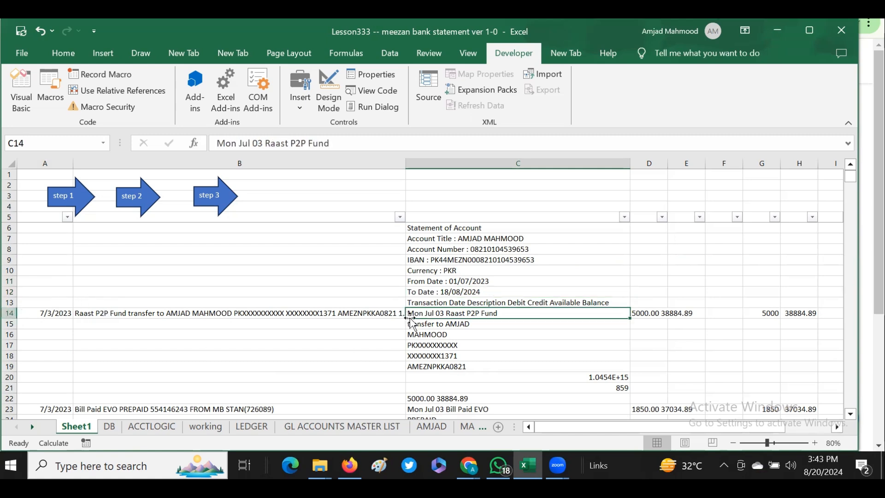
click(35, 218)
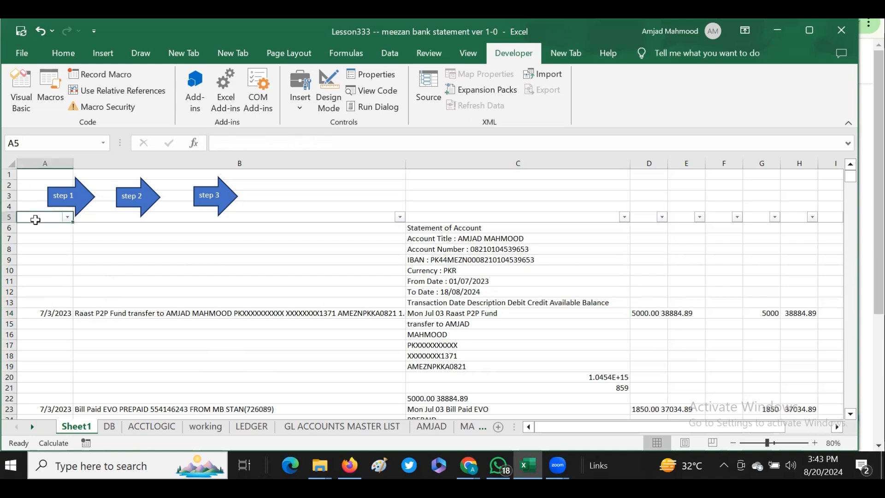
drag(37, 220, 405, 242)
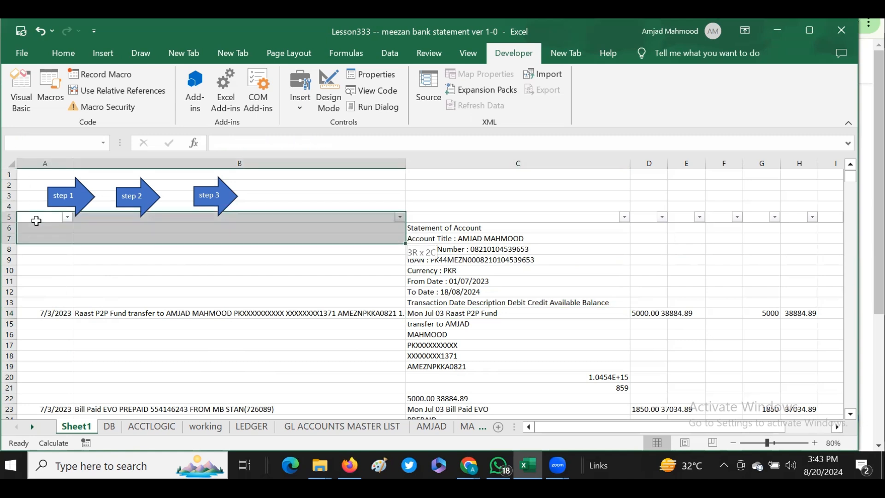
key(ctrl+shift+End)
key(ctrl+shift+Left)
key(ctrl+shift+Left)
key(ctrl+shift+Left)
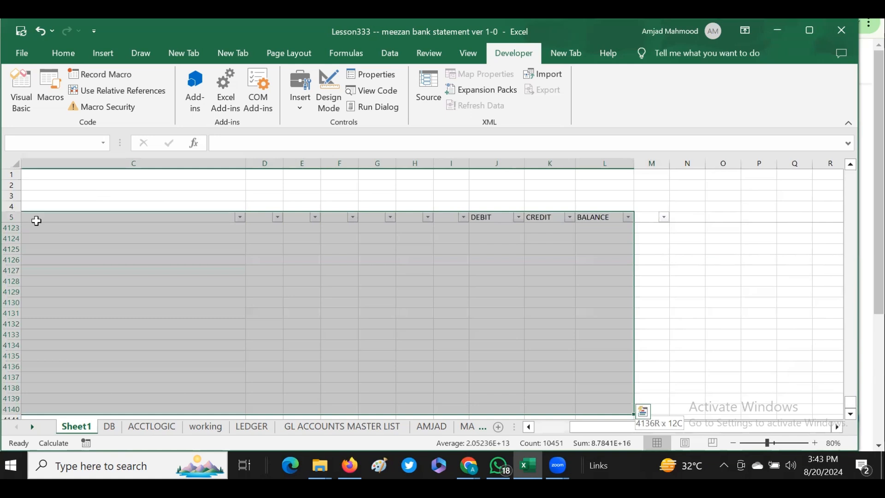
key(shift+Right)
key(shift+Right)
key(shift+Left)
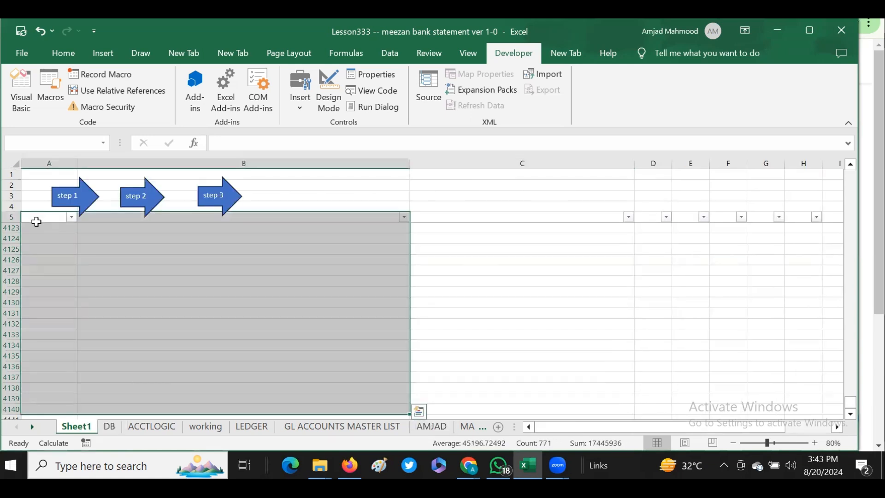
key(Delete)
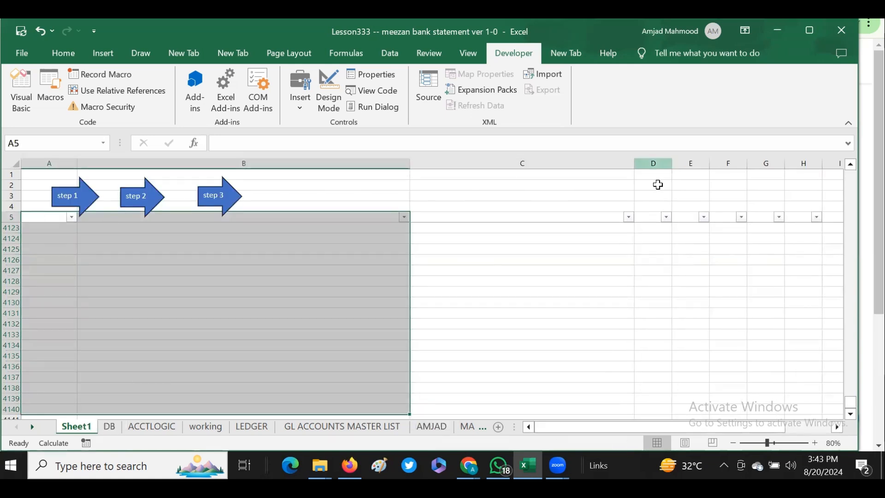
Clear the generated data in columns D onward from row 5 down on Sheet1.
click(650, 215)
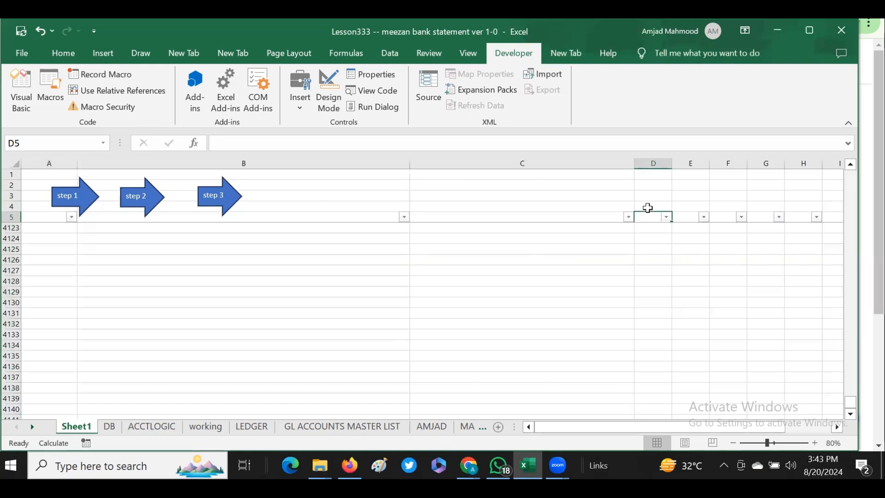
key(ctrl+shift+Right)
key(ctrl+shift+Down)
key(Left)
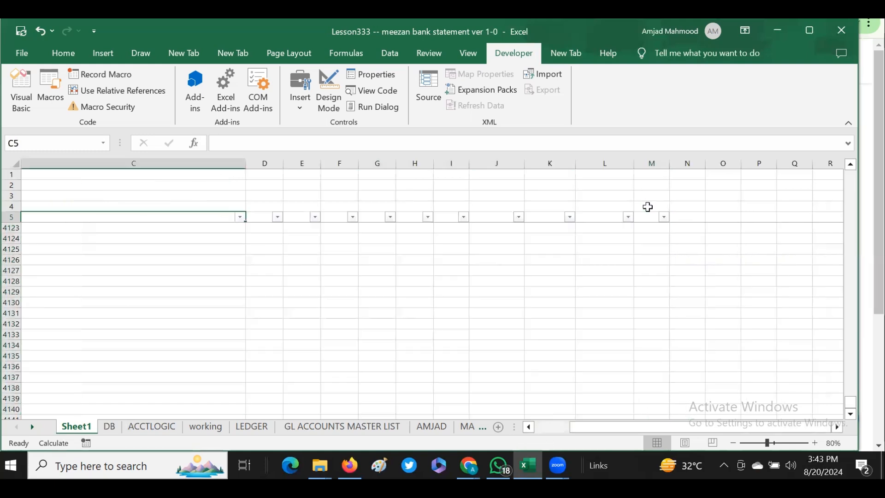
Run the step 1 macro to rebuild dates and descriptions in columns A and B from the statement text.
key(ctrl+Home)
key(Down)
click(489, 217)
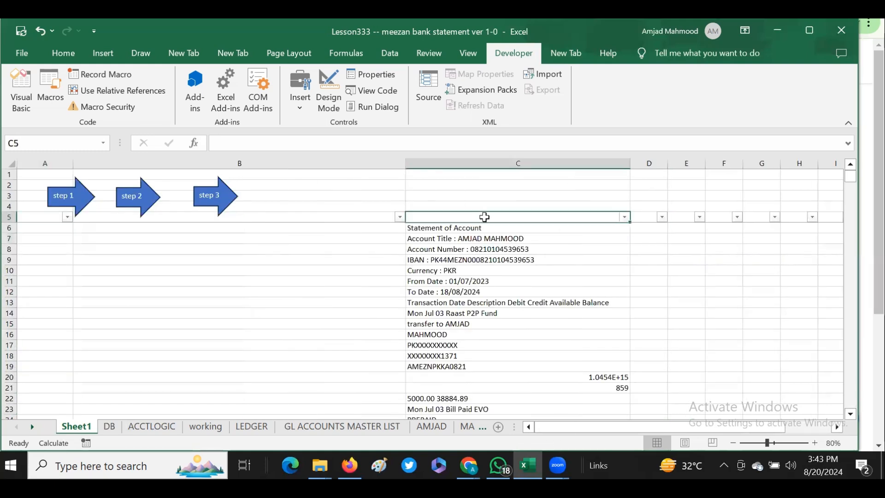
click(480, 227)
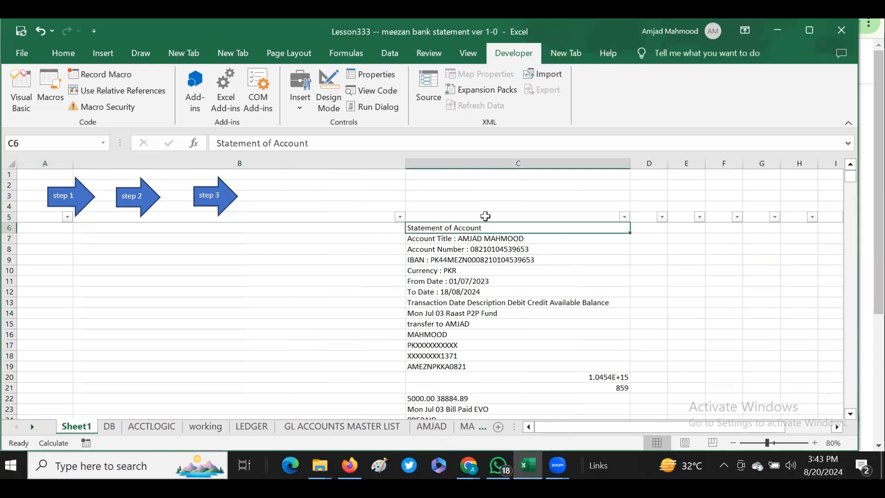
drag(486, 216, 472, 270)
click(462, 229)
click(57, 189)
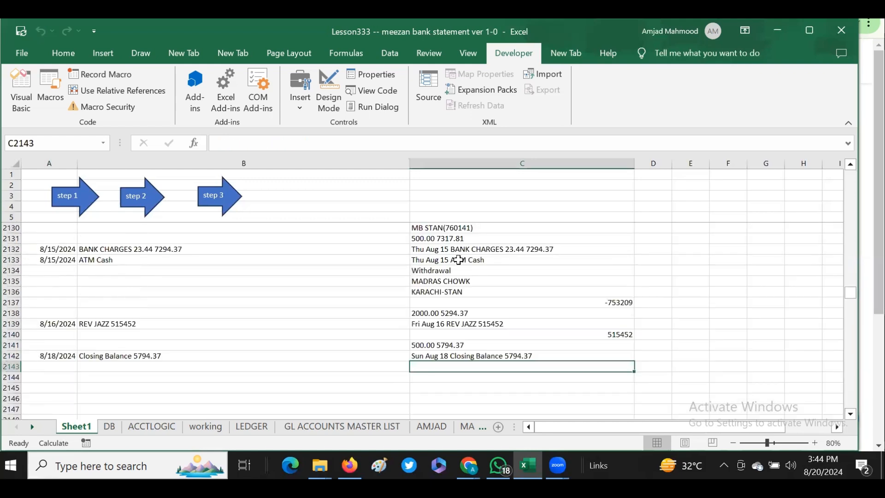
Run the step 2 macro to merge multi-line descriptions and fill the amount and balance columns.
click(47, 220)
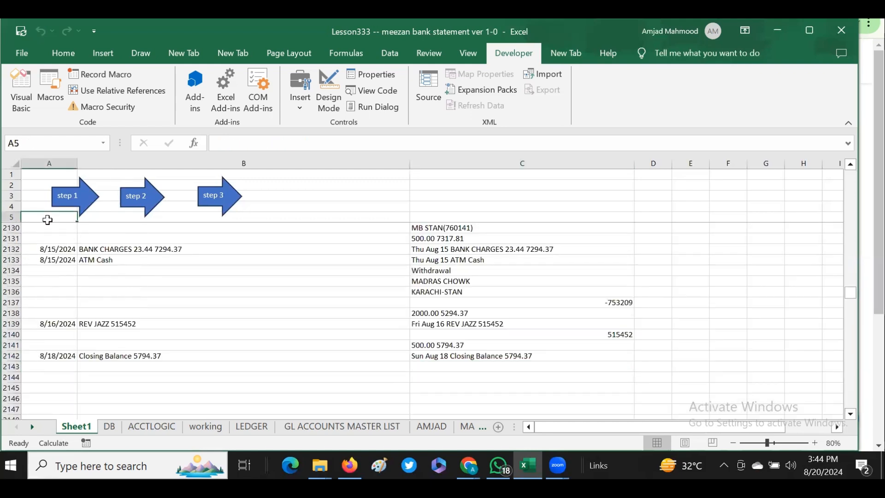
key(Down)
key(Down)
key(Down)
key(Down)
key(Down)
key(Down)
key(Down)
key(Down)
key(Down)
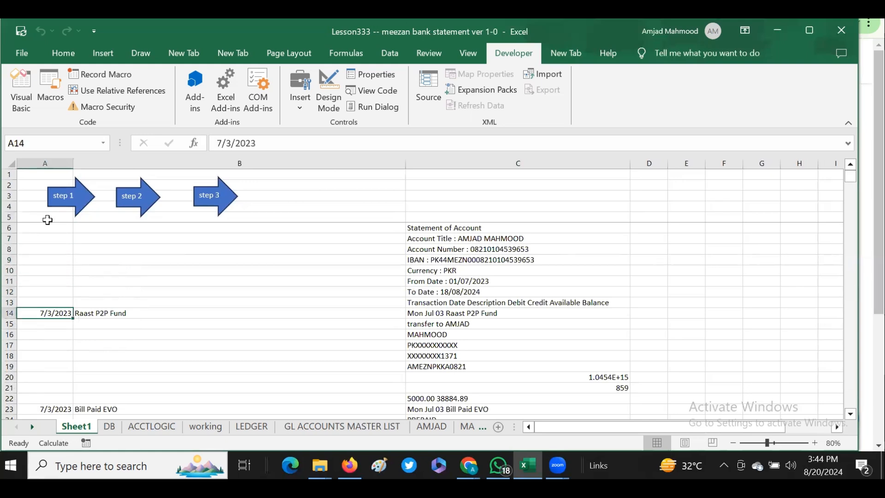
key(Right)
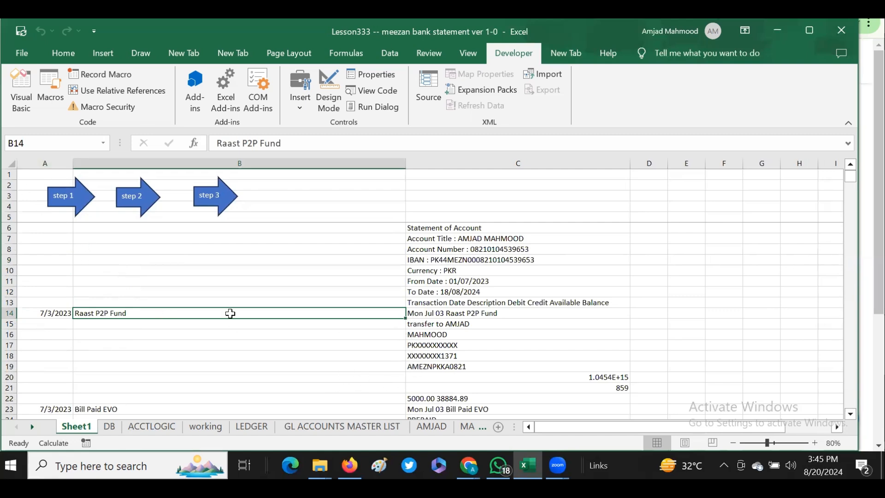
click(656, 313)
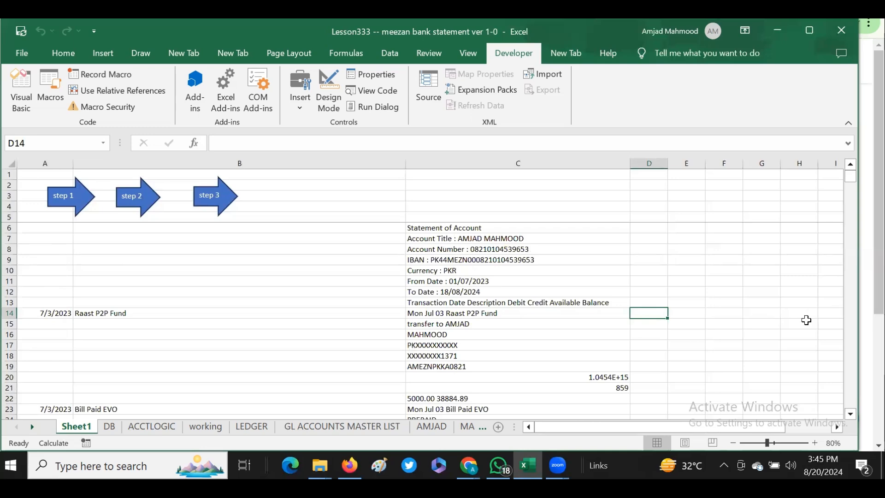
click(135, 201)
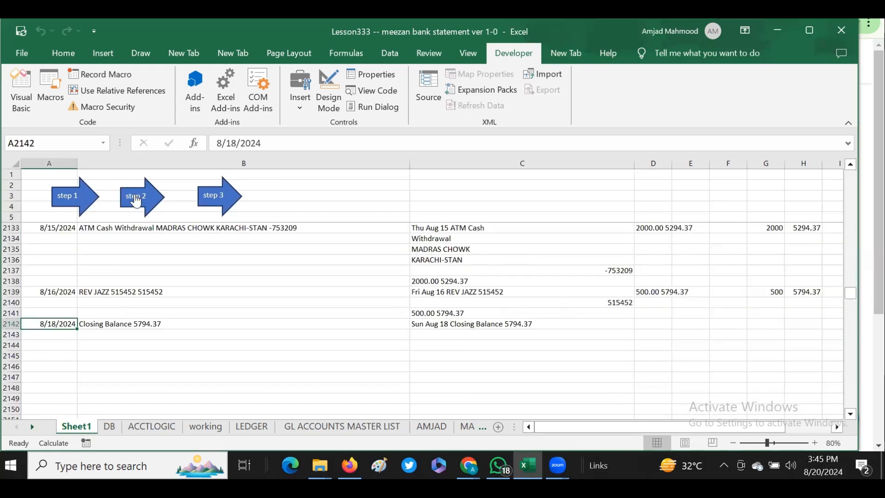
Examine the closing balance line and last transactions against the extracted amounts and balances.
click(530, 323)
click(817, 291)
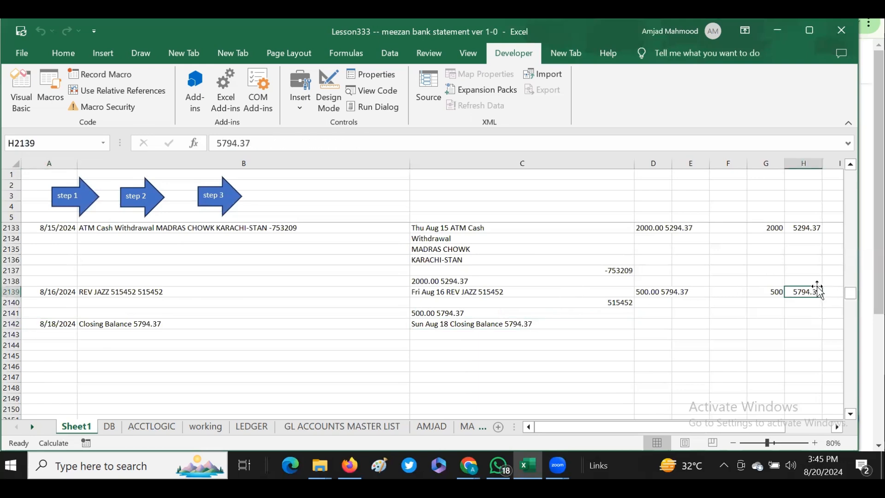
click(438, 322)
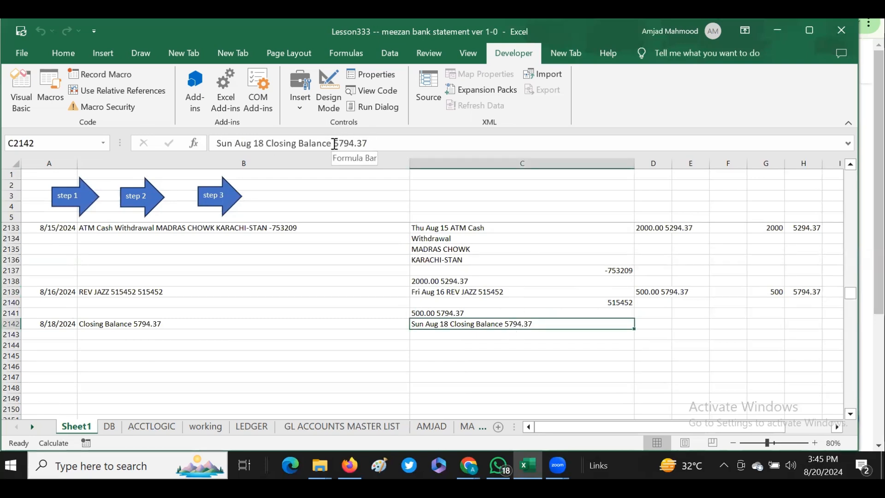
drag(334, 143, 414, 143)
key(Escape)
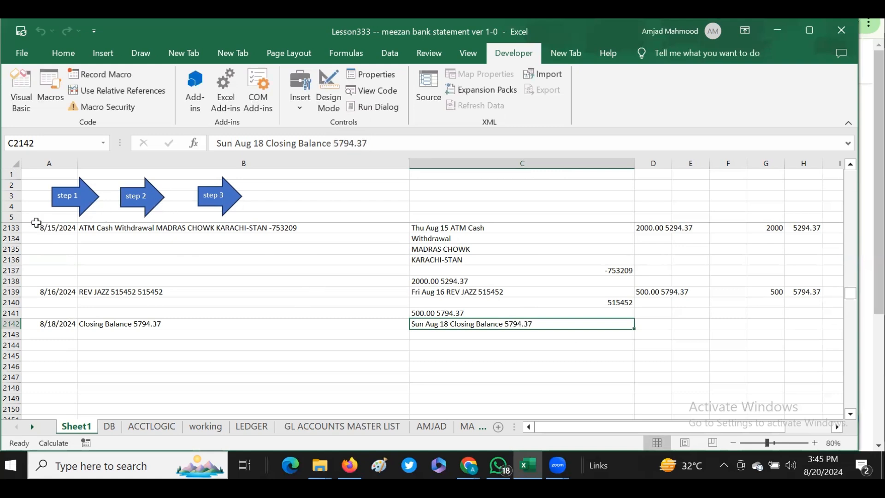
click(36, 220)
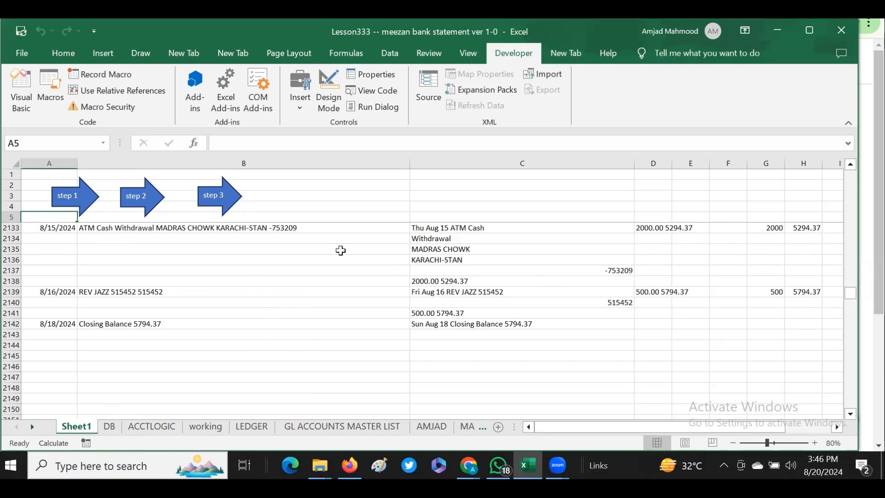
click(148, 228)
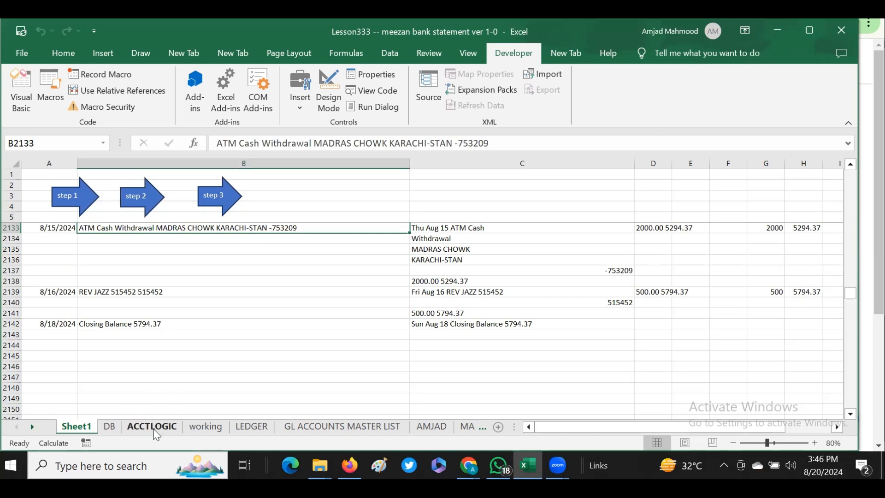
Run the step 3 macro to produce the filtered DEBIT, CREDIT and BALANCE table.
click(214, 196)
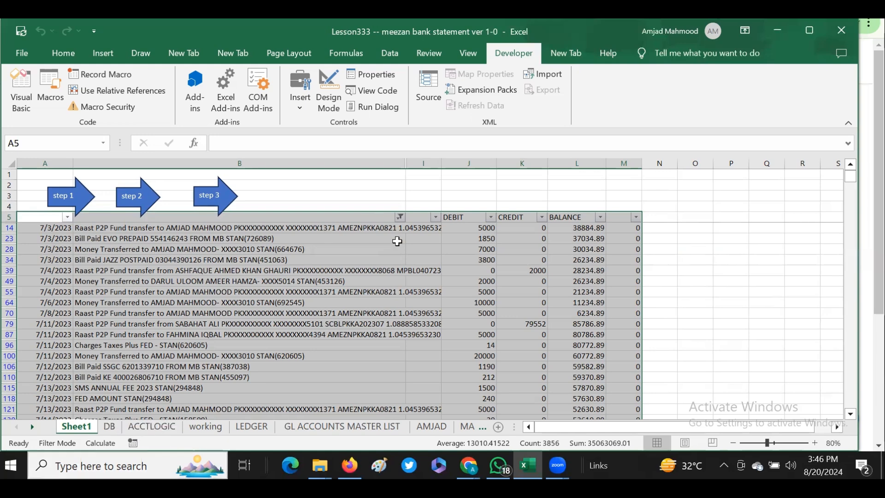
Browse the ACCTLOGIC account list and the GL ACCOUNTS MASTER LIST debit and credit totals.
click(156, 425)
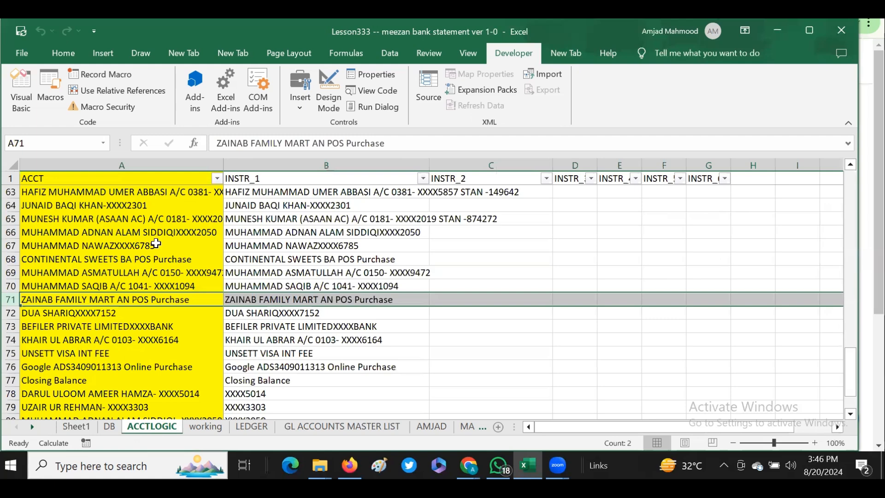
click(140, 341)
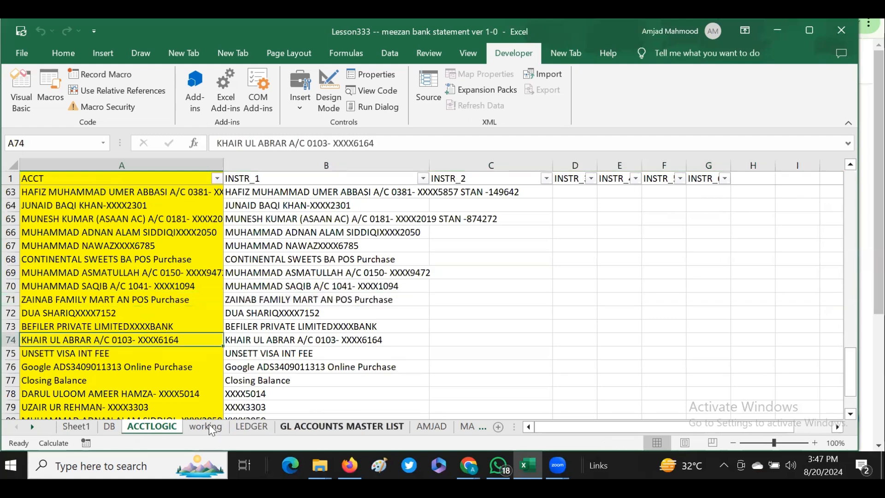
click(342, 427)
drag(350, 197, 412, 196)
click(363, 331)
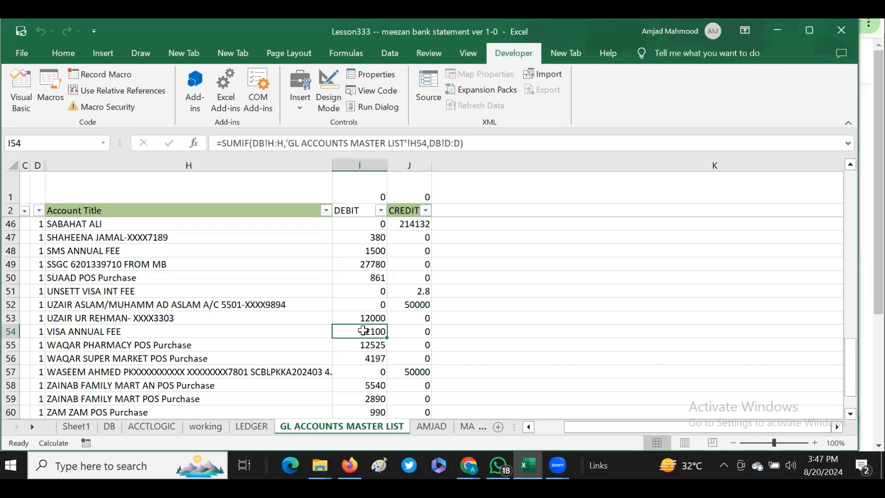
drag(851, 368, 850, 198)
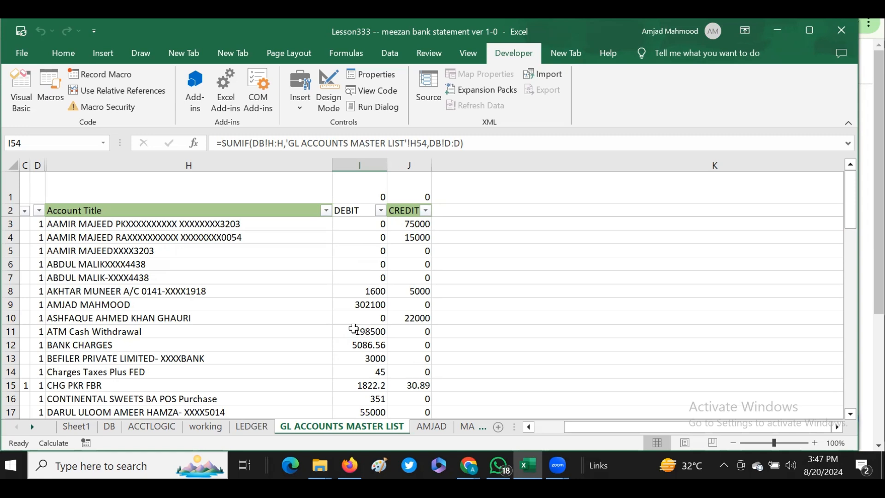
Open the GL ACCOUNTS MASTER LIST sheet's code and review its BeforeDoubleClick ledger macro.
right_click(307, 432)
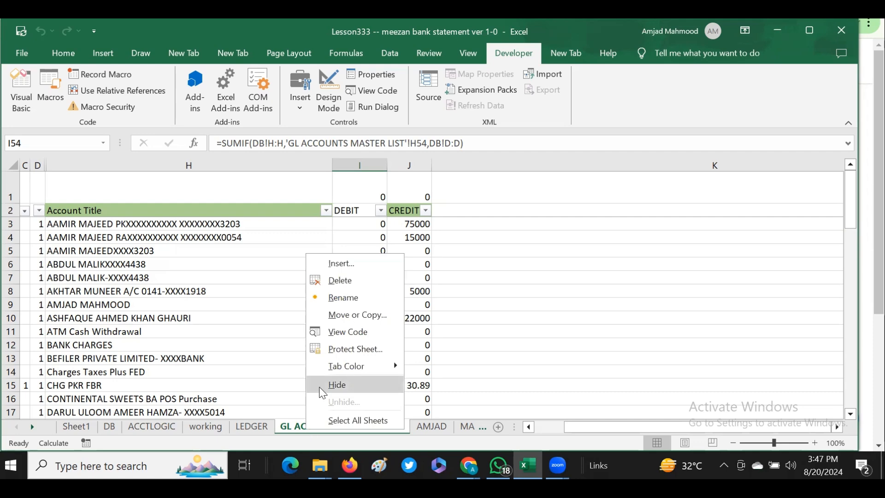
click(337, 332)
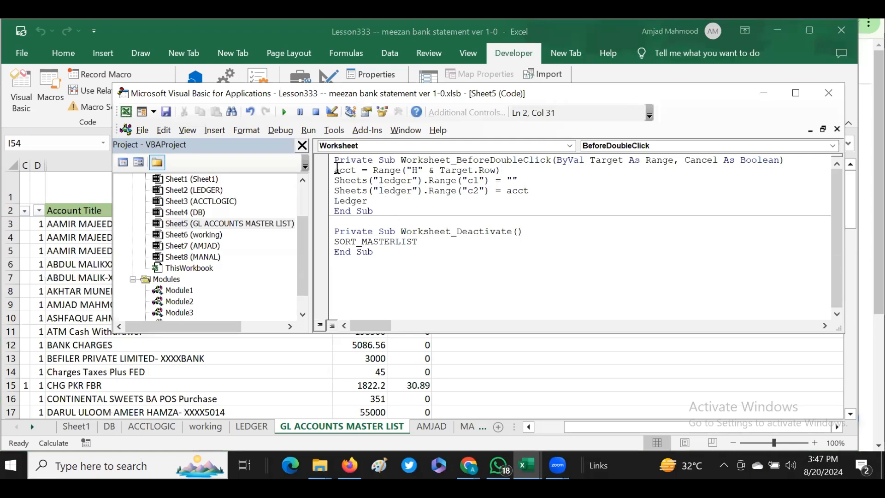
drag(363, 177, 456, 200)
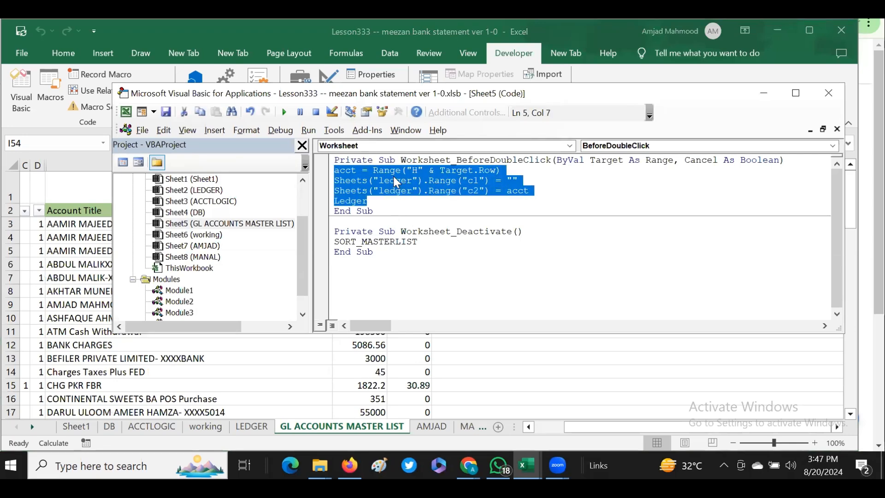
click(347, 178)
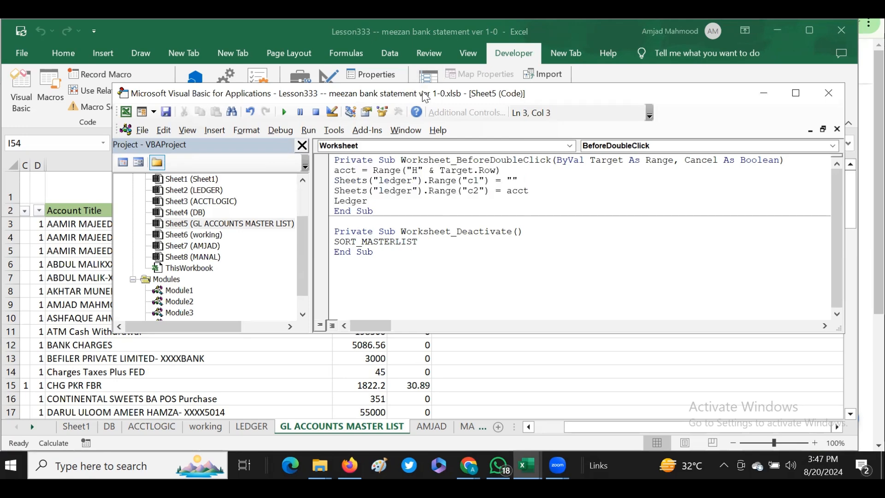
drag(425, 96, 347, 297)
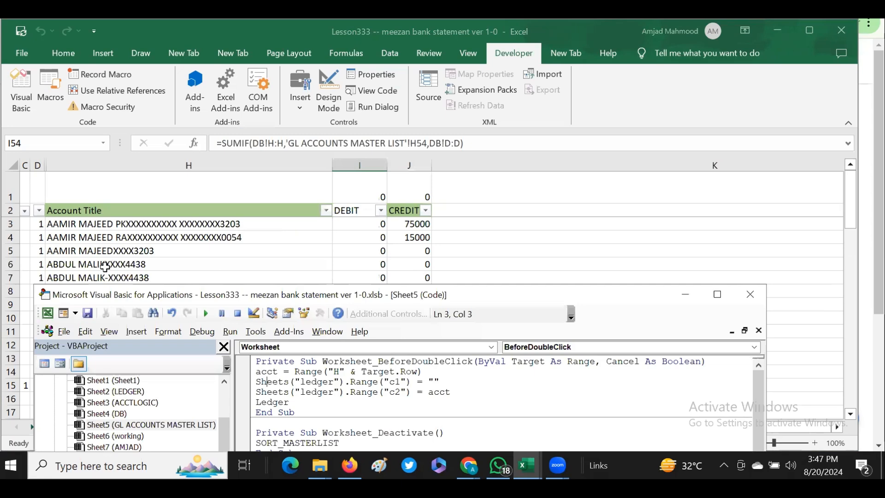
Scroll through the master list account titles and return to the sheet's VBA code window.
click(852, 403)
click(855, 402)
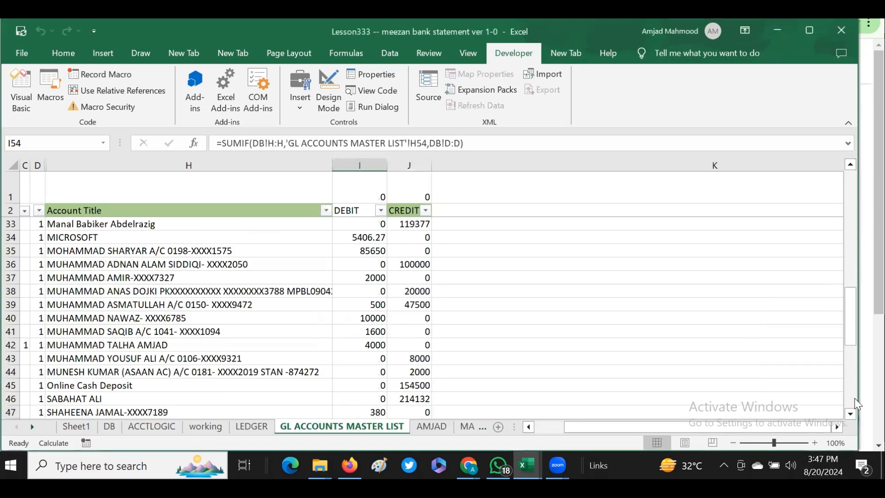
click(855, 402)
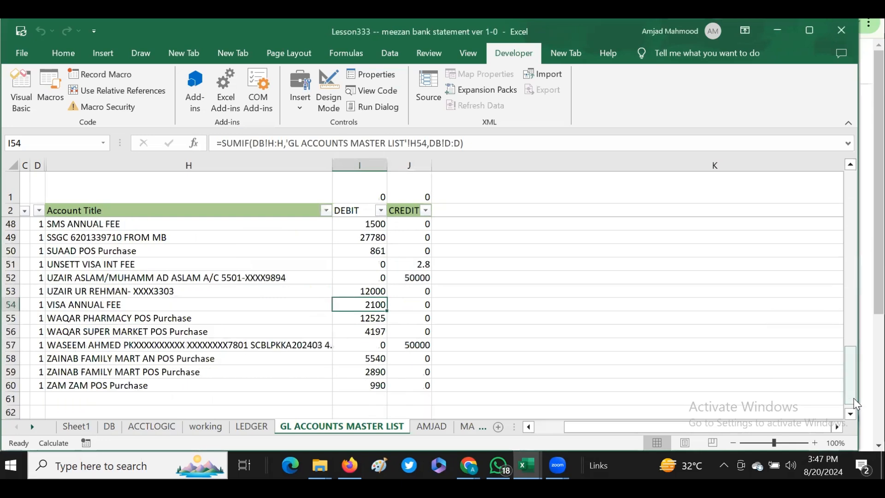
drag(854, 399, 857, 240)
click(99, 332)
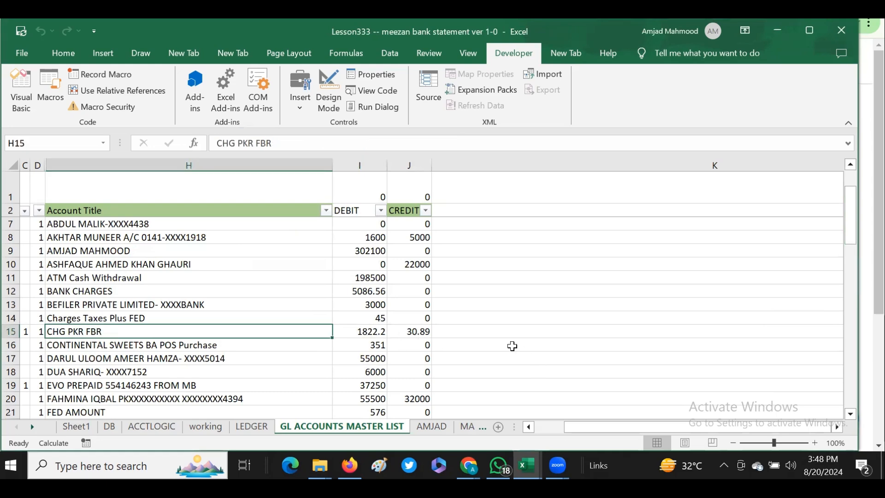
click(18, 90)
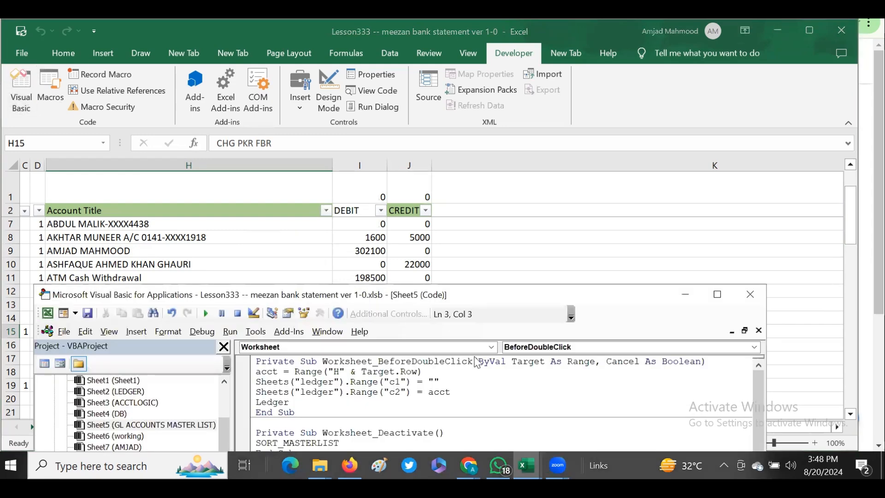
Set a breakpoint on the Ledger call in the BeforeDoubleClick macro and trigger it by double-clicking the CHG PKR FBR debit cell.
drag(416, 295, 601, 184)
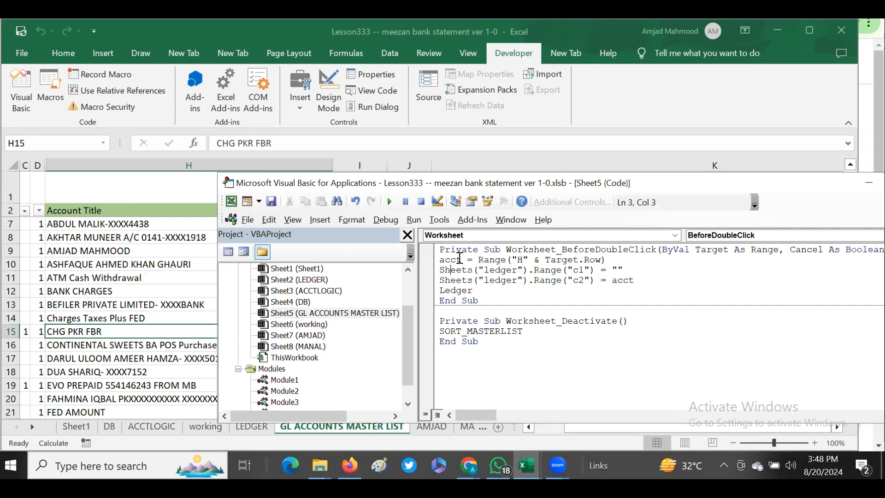
click(426, 290)
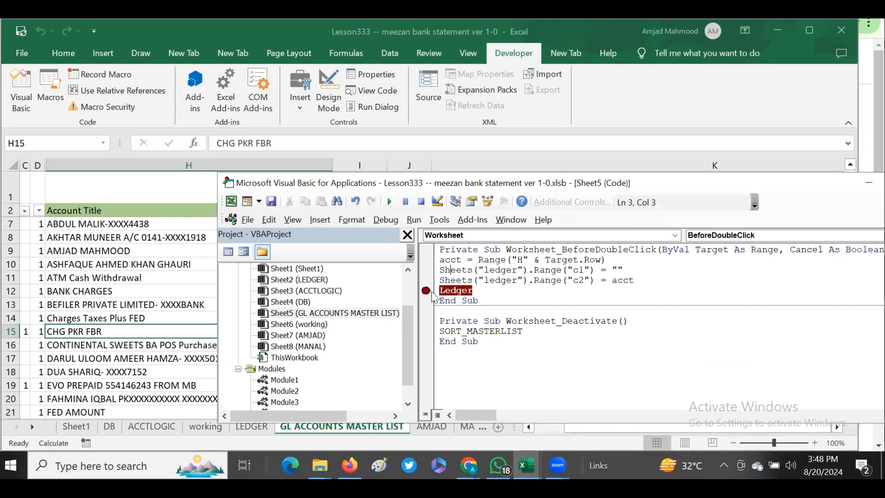
click(69, 332)
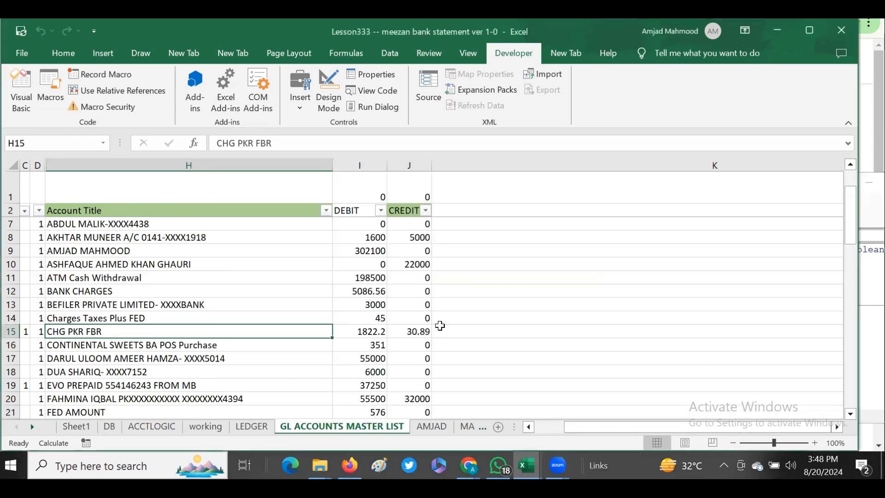
double_click(363, 333)
Step into the Ledger subroutine, put a breakpoint on its first If line and continue running.
mouse_move(453, 260)
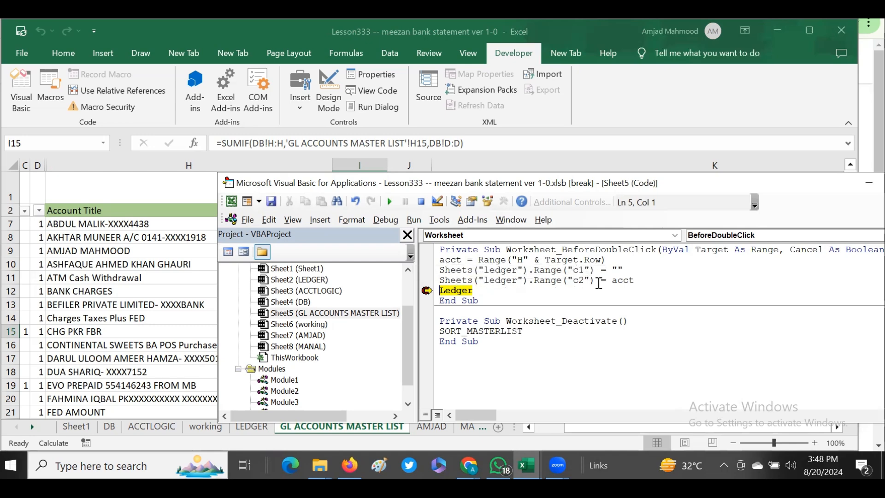
mouse_move(625, 280)
key(F8)
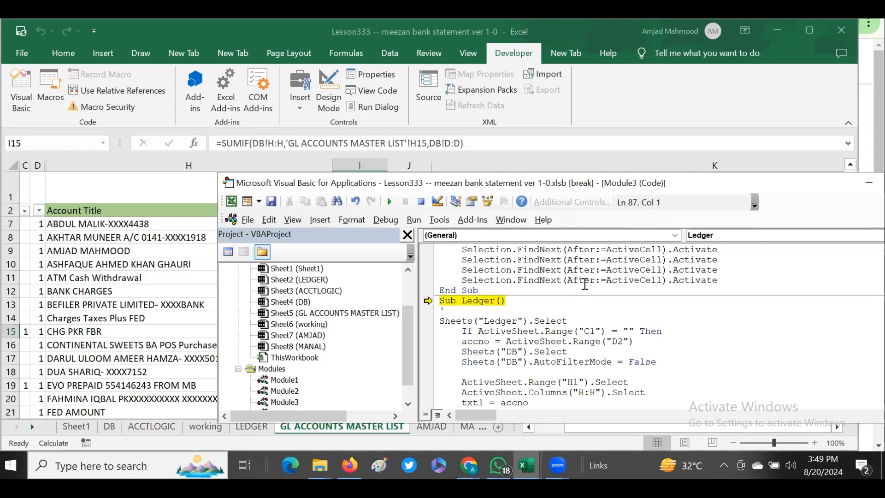
key(F8)
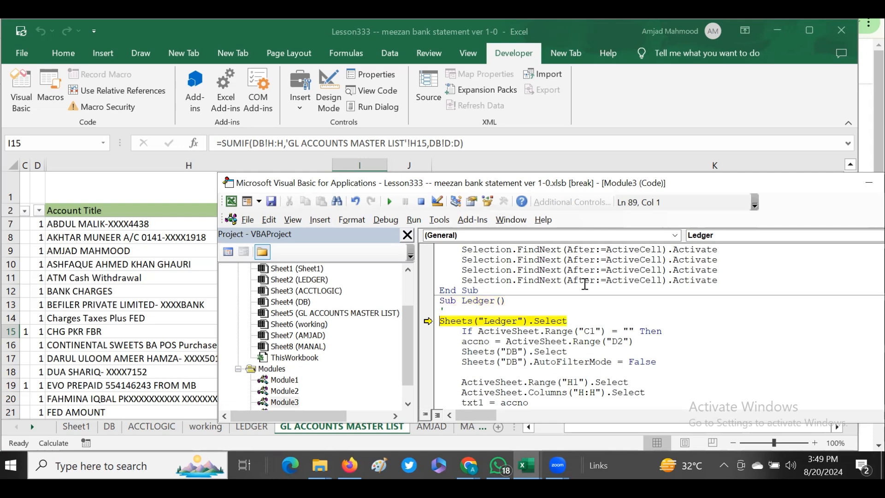
click(427, 330)
click(391, 204)
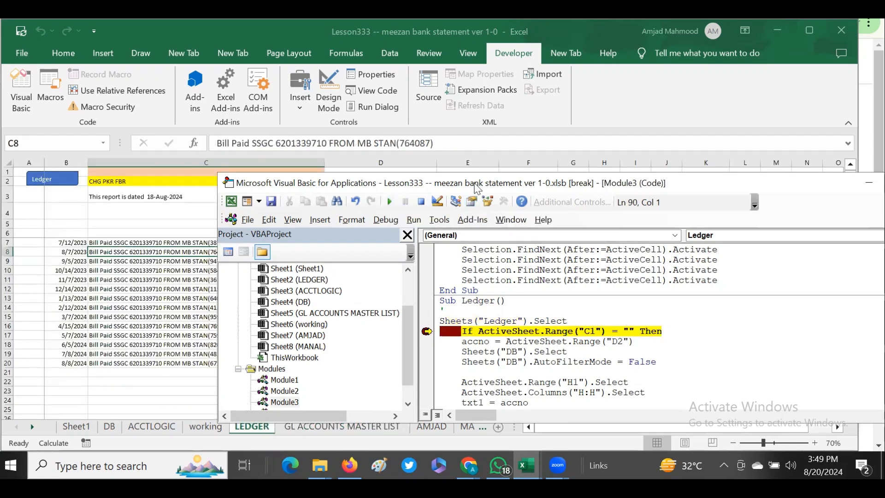
Remove the breakpoint from the Ledger subroutine's If line and continue the macro to finish.
drag(477, 187, 275, 214)
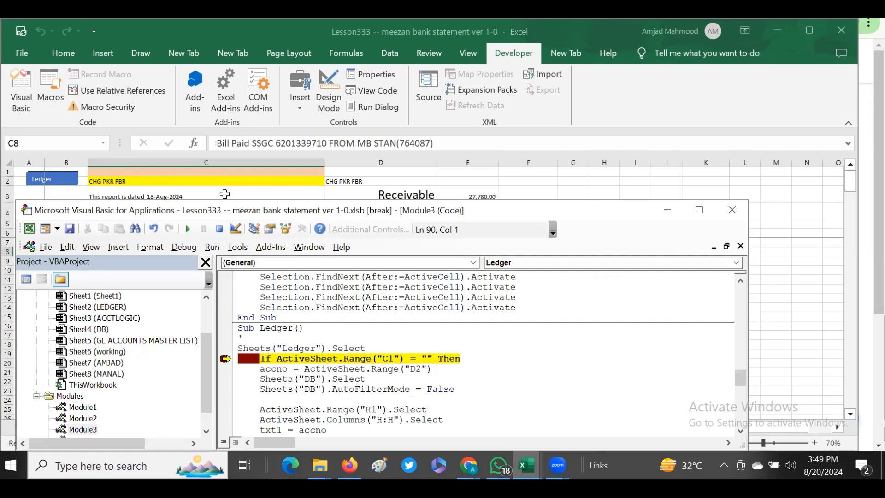
drag(238, 217, 396, 136)
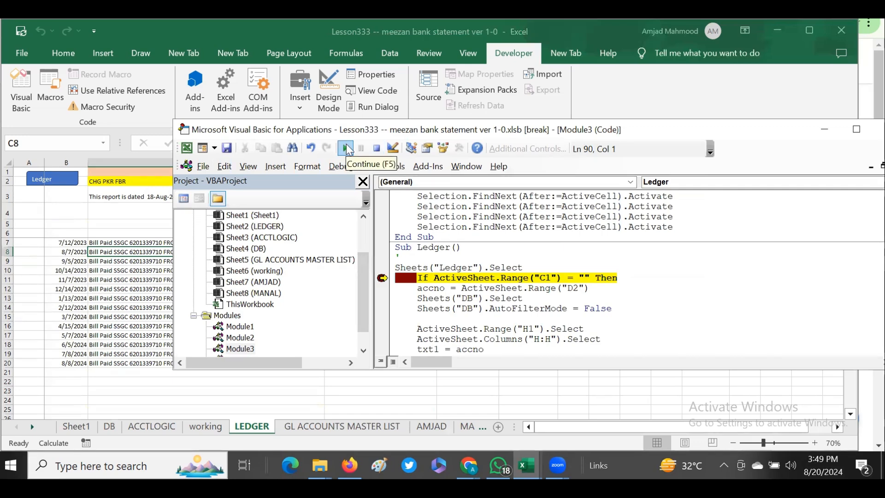
click(382, 279)
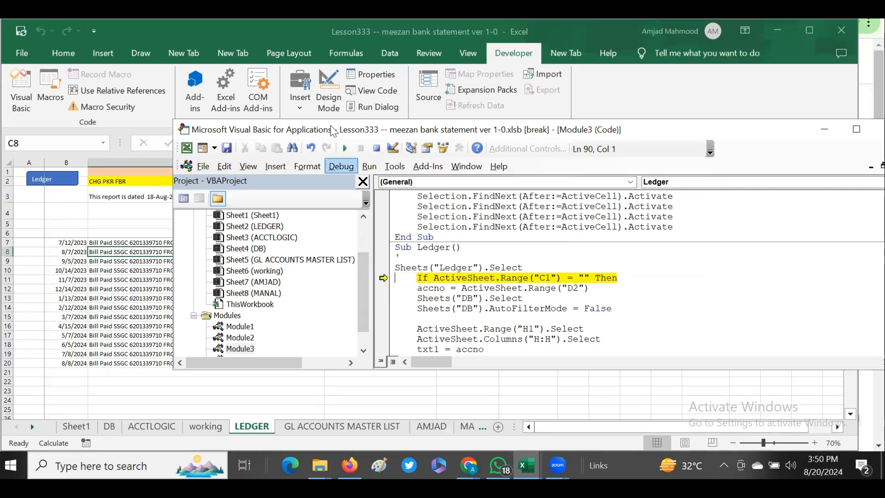
click(345, 148)
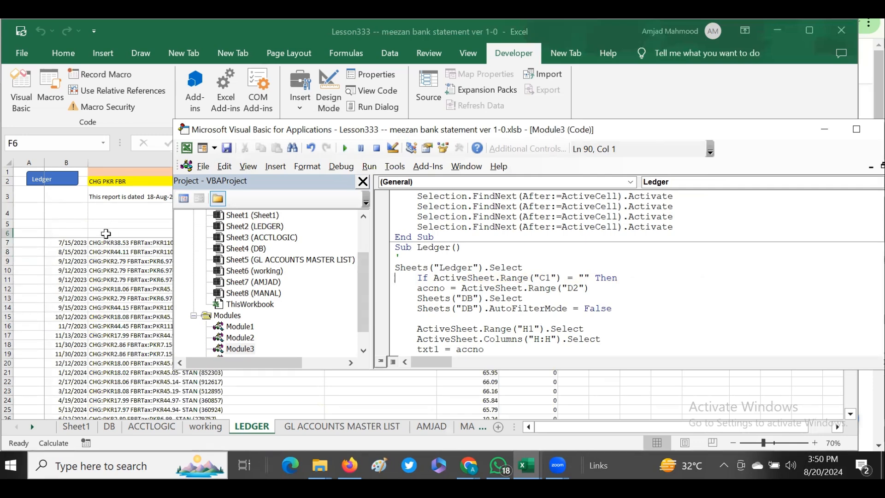
Examine the CHG PKR FBR ledger entries and its Paid and Received totals on the LEDGER sheet.
click(106, 233)
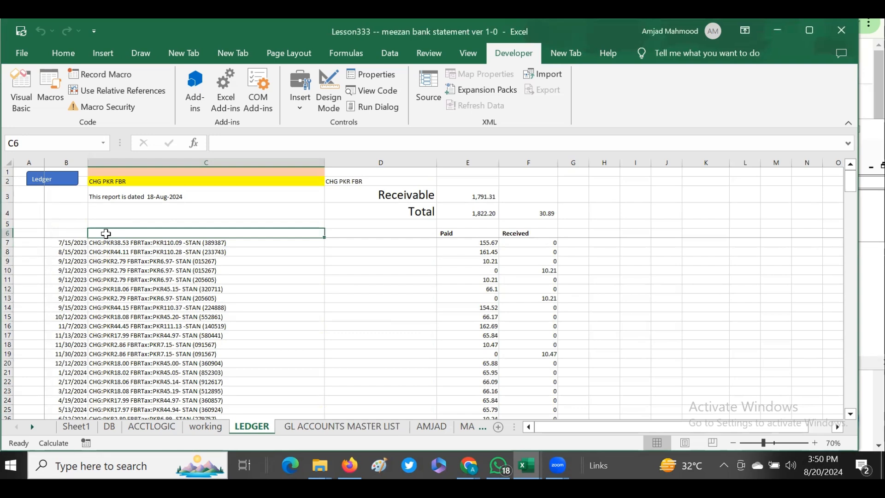
key(Down)
key(Down)
key(Right)
key(Right)
key(Right)
key(Left)
key(Right)
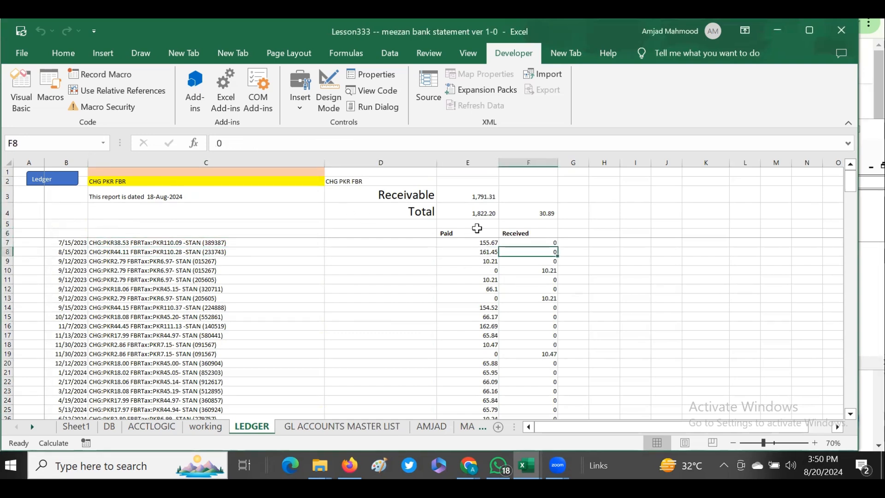
click(484, 211)
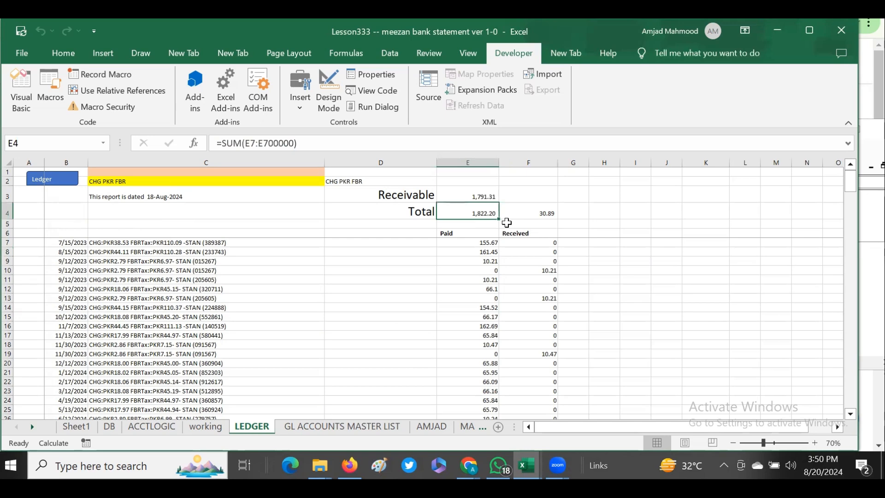
click(536, 210)
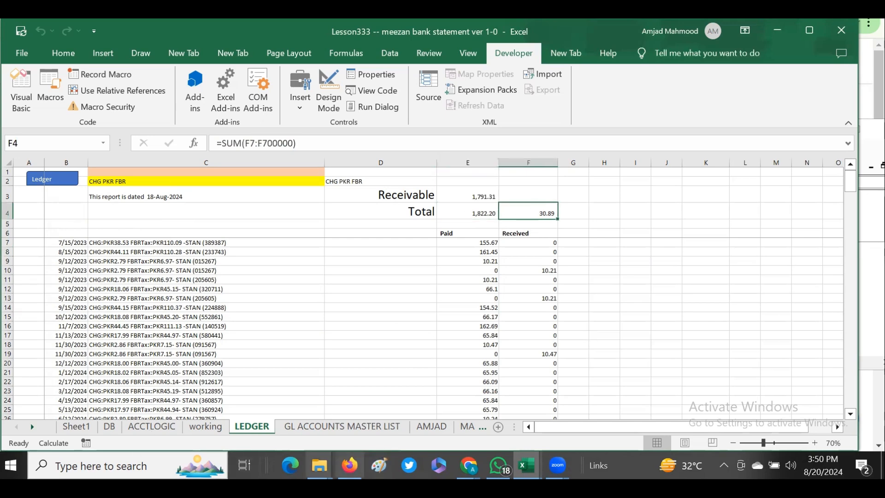
Compare the CHG PKR FBR debit and credit in the GL ACCOUNTS MASTER LIST with the ledger totals.
click(52, 179)
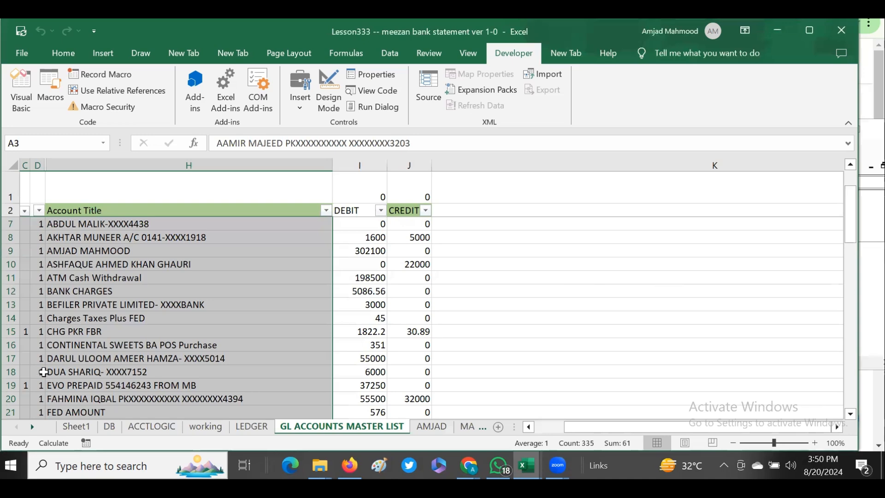
click(74, 331)
click(368, 332)
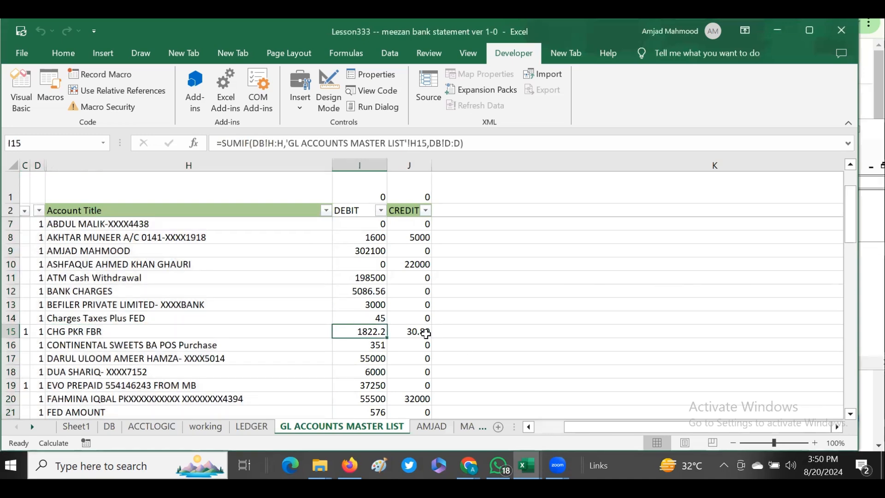
click(421, 332)
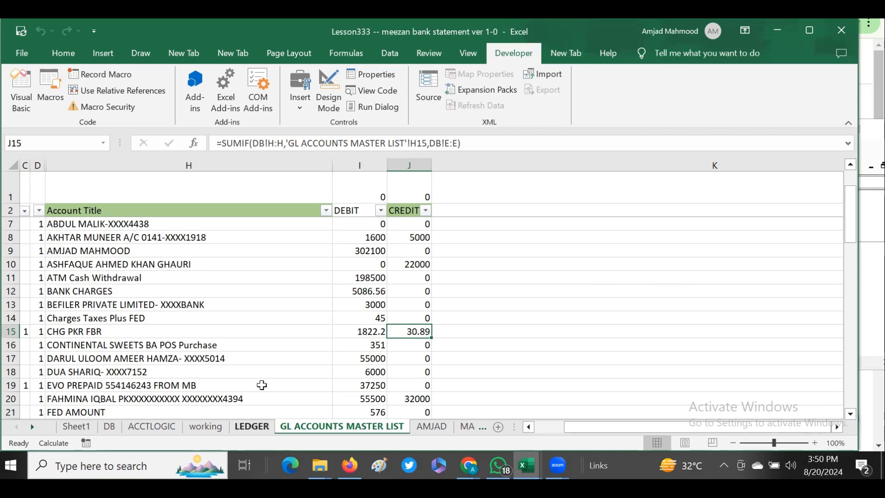
click(252, 426)
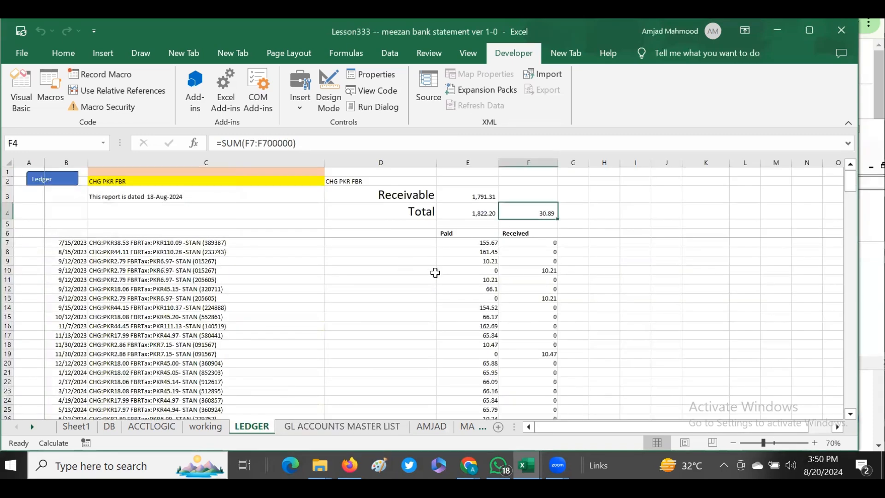
click(342, 426)
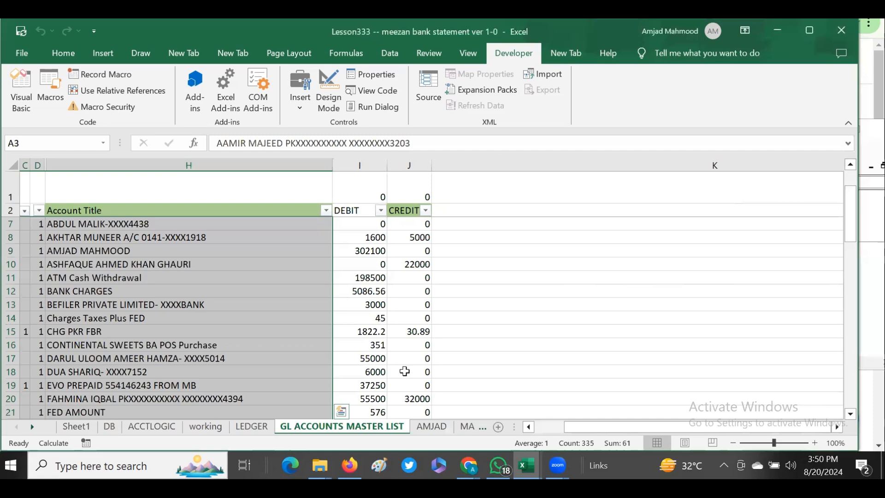
key(ctrl+Page_Up)
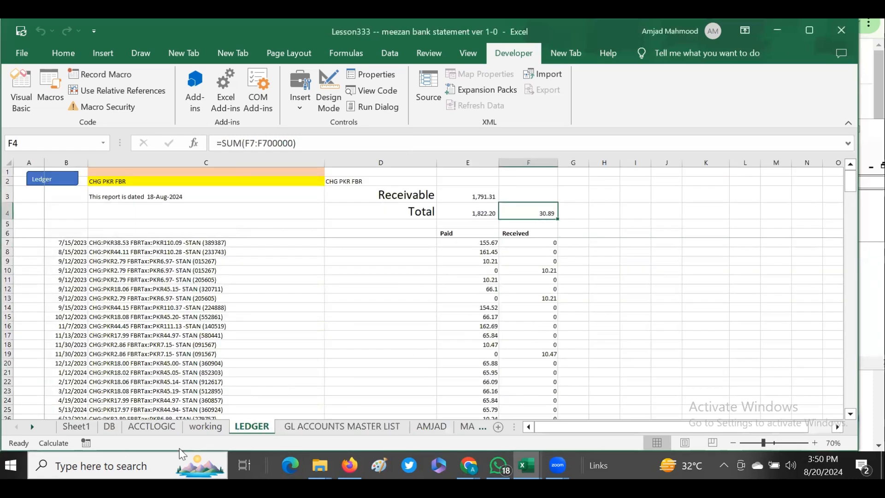
key(ctrl+Page_Down)
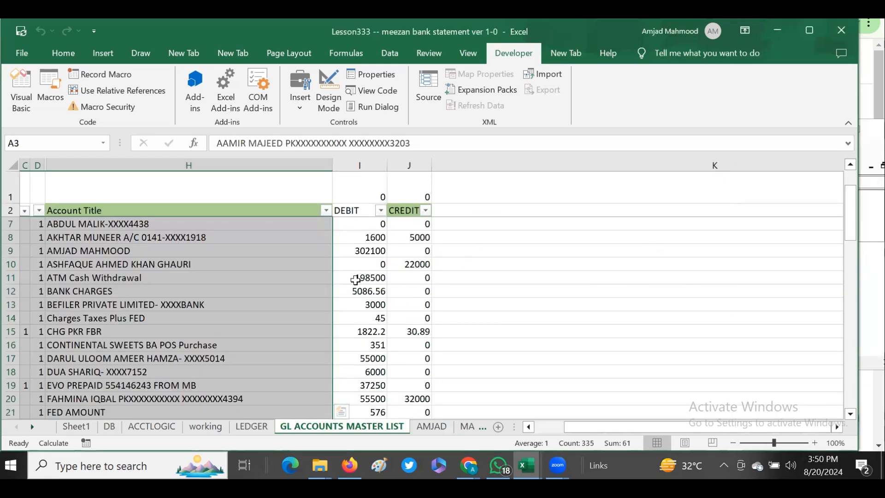
Generate the ATM Cash Withdrawal ledger by double-clicking its debit cell and continuing the paused macro.
click(377, 277)
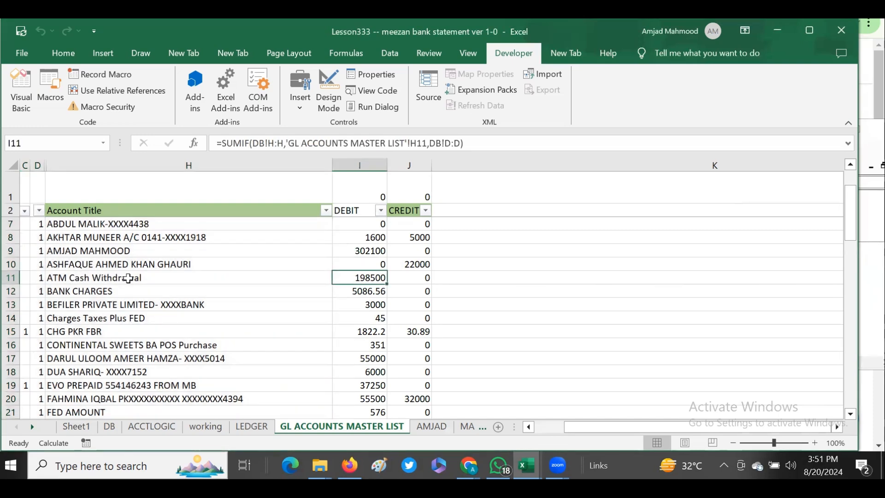
double_click(354, 278)
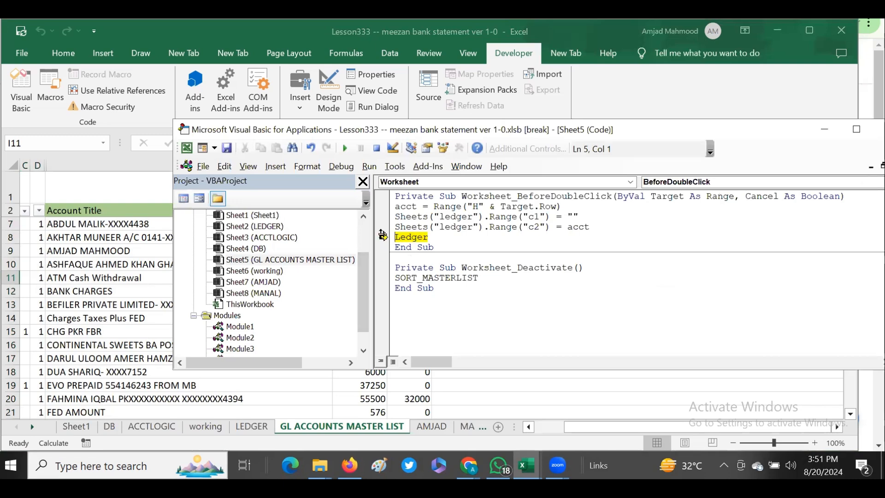
click(346, 148)
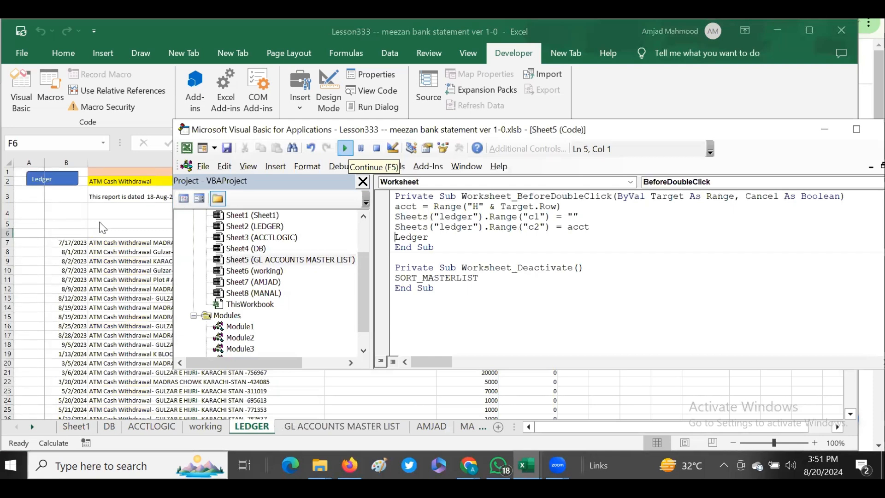
Review the ATM Cash Withdrawal ledger's Paid total and scroll through its entries.
click(96, 232)
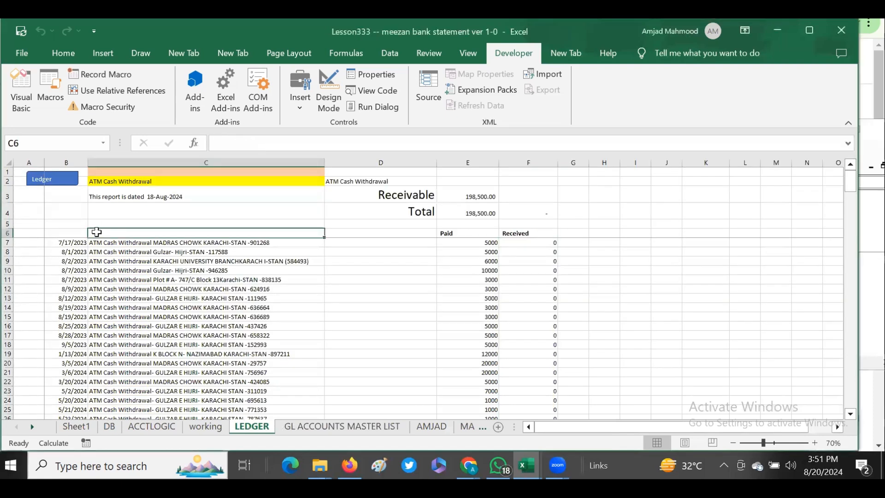
key(Right)
key(Right)
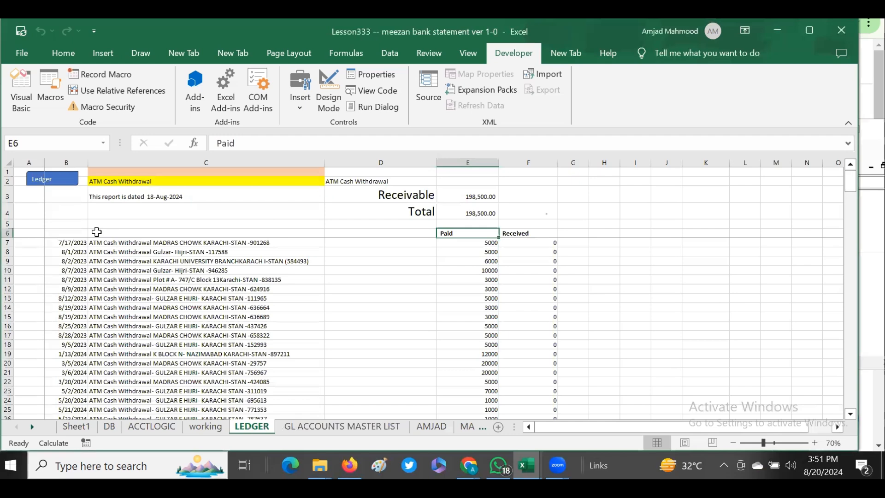
click(468, 213)
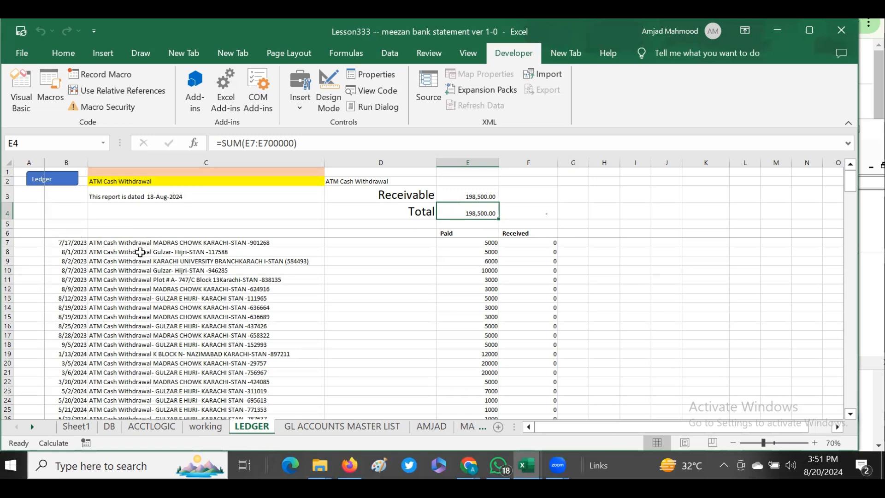
click(544, 335)
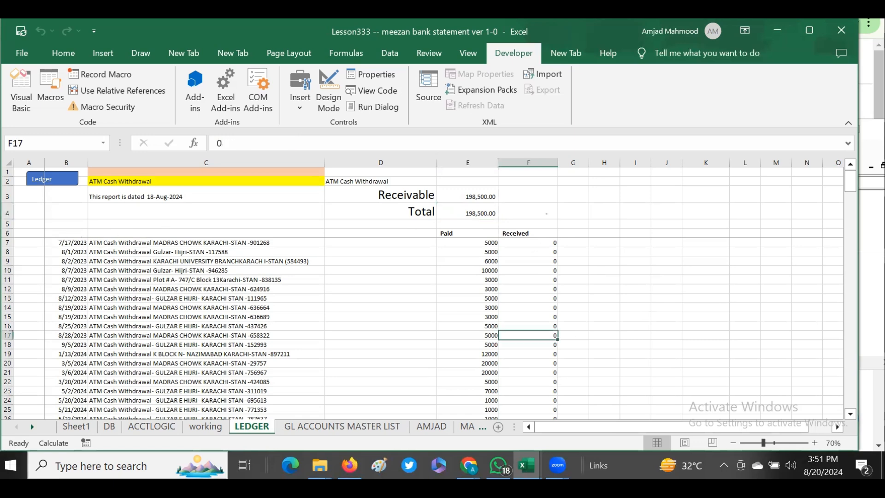
scroll(854, 396, down, 13)
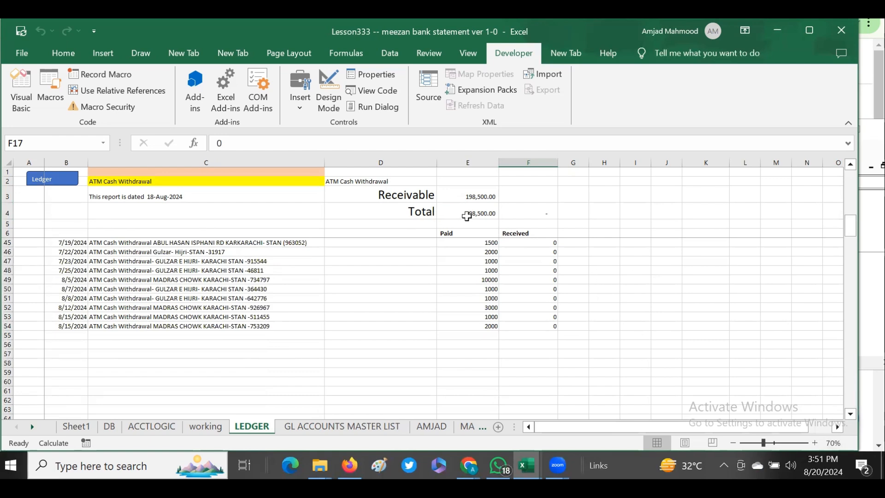
Open the GL ACCOUNTS MASTER LIST sheet's code and highlight the macro lines, including Range("H" & Target.Row).
click(342, 426)
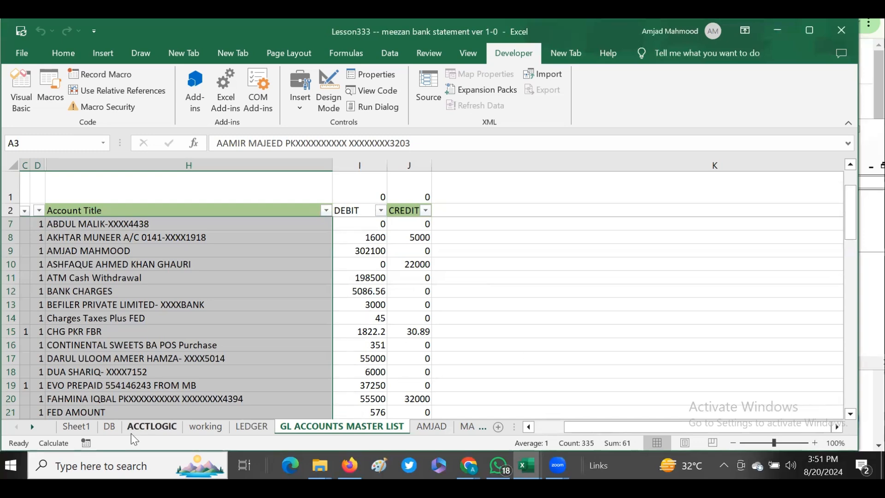
right_click(295, 426)
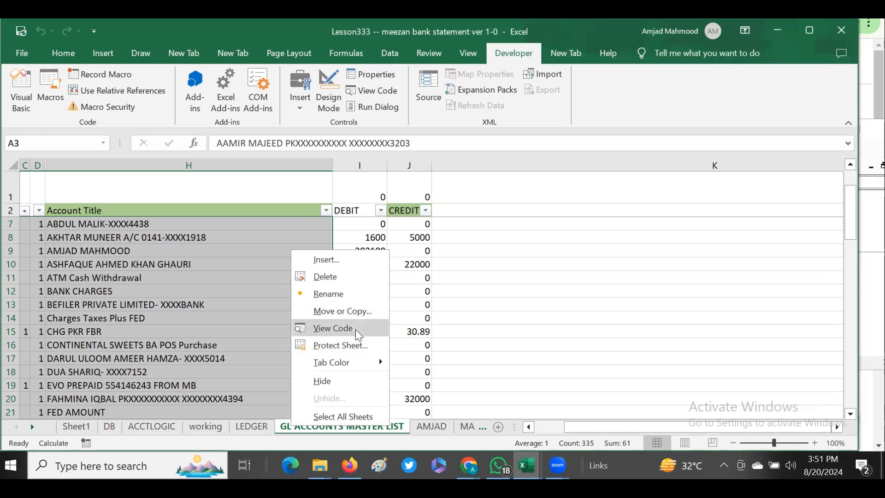
click(333, 329)
drag(395, 207, 450, 233)
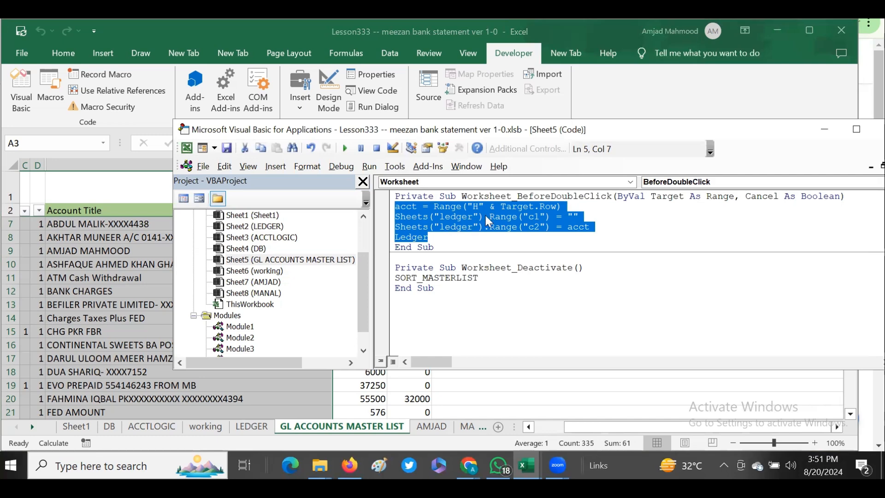
click(429, 239)
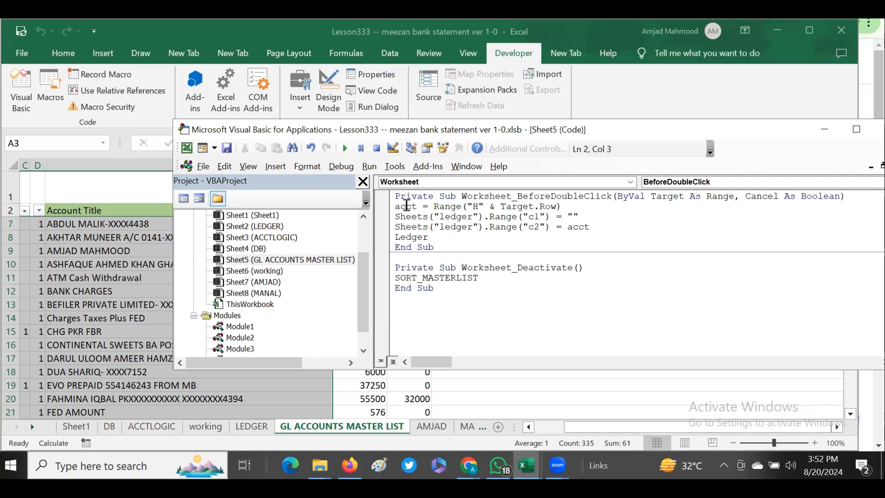
drag(433, 206, 567, 209)
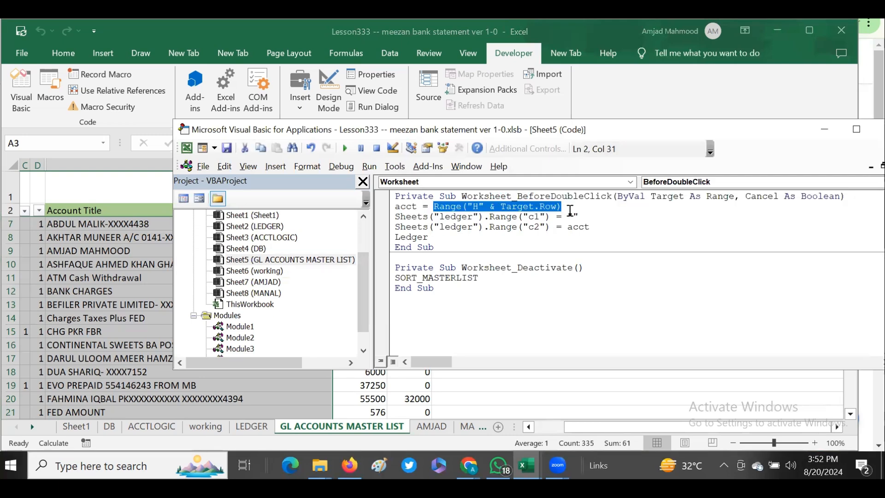
click(500, 206)
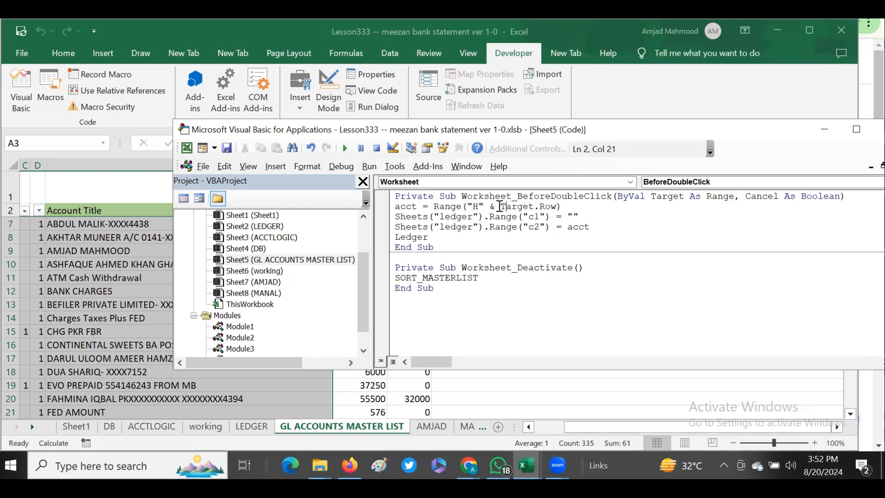
click(404, 207)
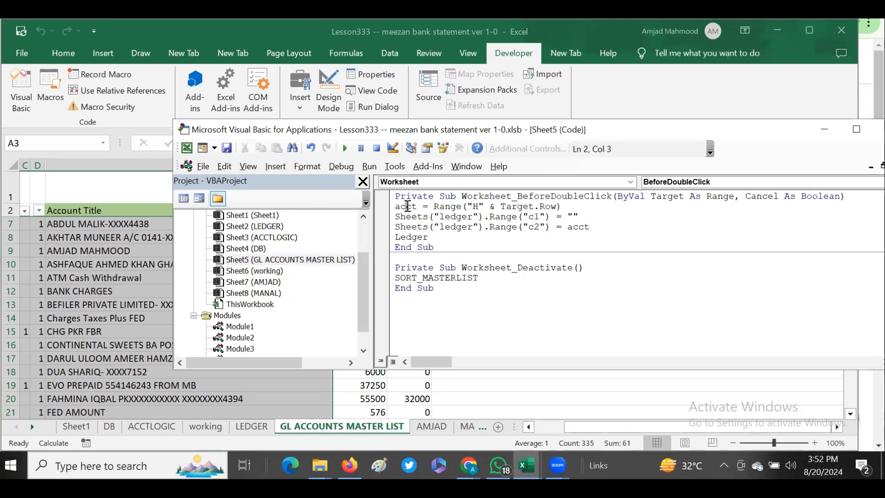